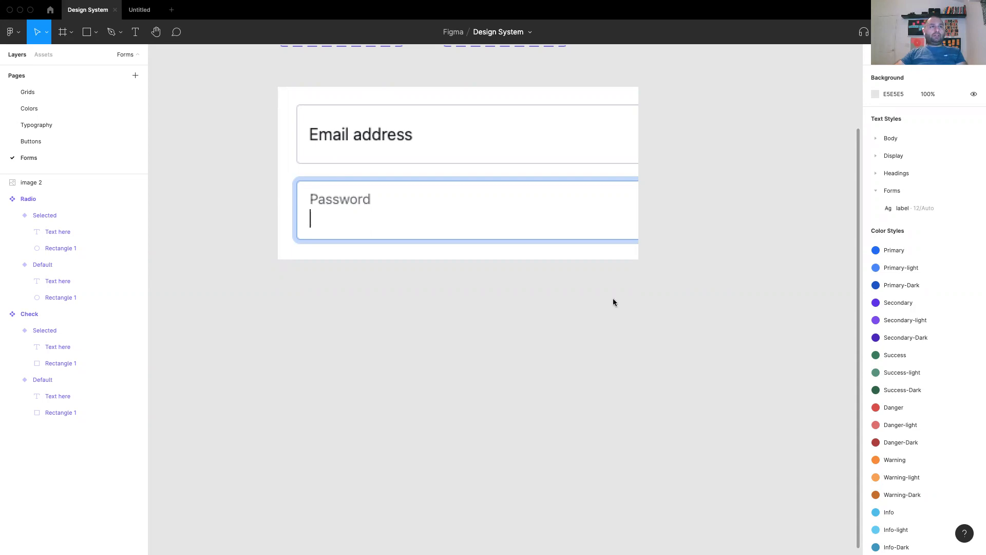
# Add an 'Email' text label below the mockup.
pyautogui.press('t')
pyautogui.click(333, 306)
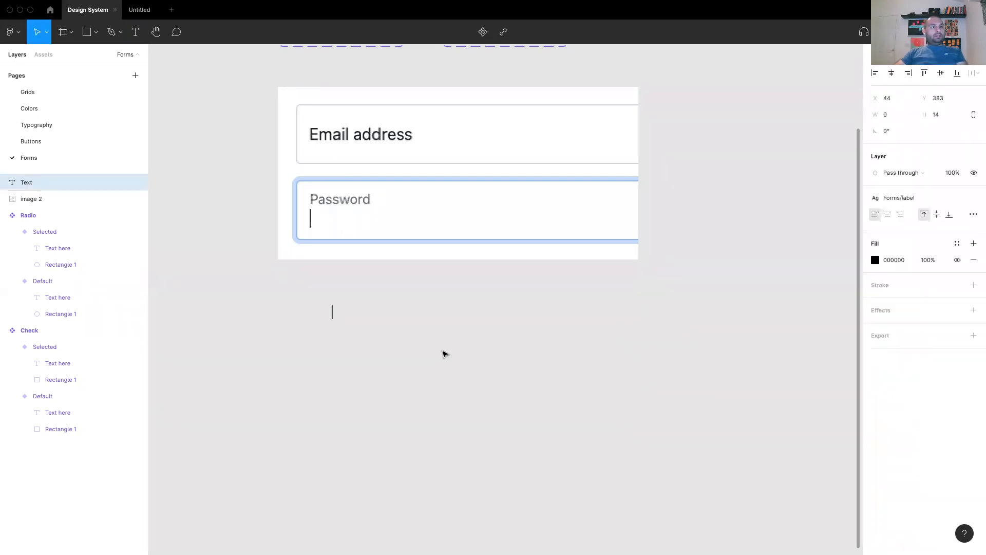
pyautogui.write('Email')
pyautogui.press('Escape')
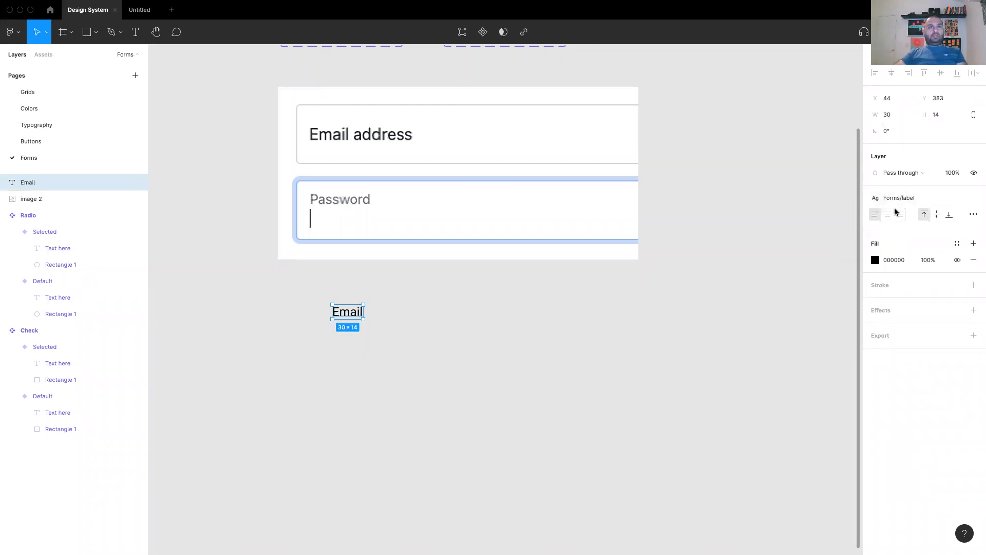
# Apply the Body/default text style to the Email label.
pyautogui.click(463, 360)
pyautogui.click(344, 313)
pyautogui.click(930, 202)
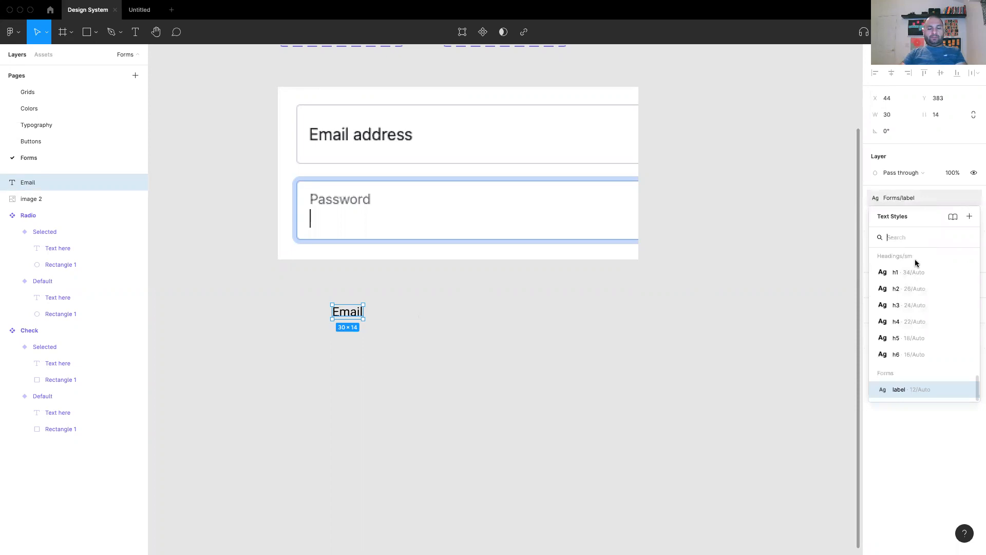
pyautogui.write('bod')
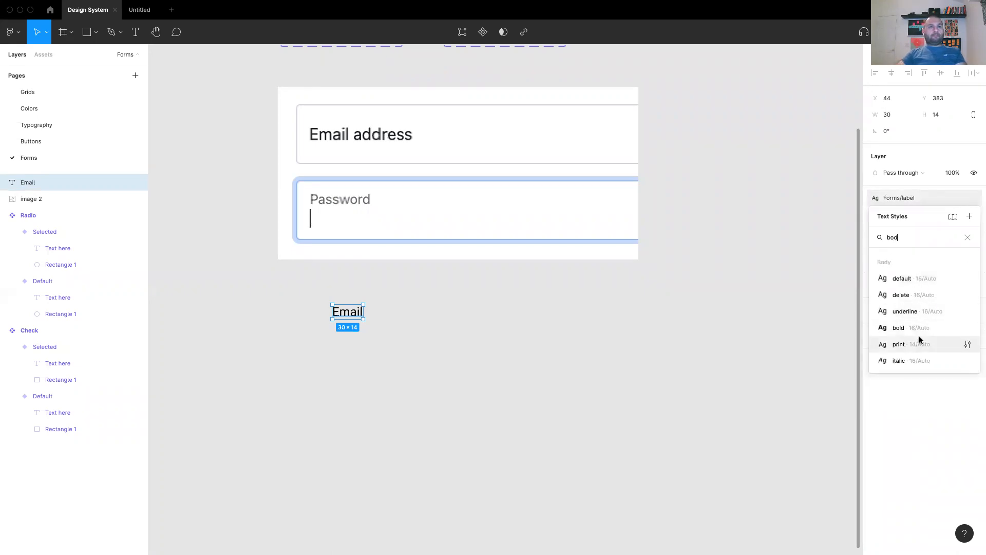
pyautogui.click(918, 278)
# Wrap the Email text in an auto-layout frame with Shift+A.
pyautogui.click(374, 341)
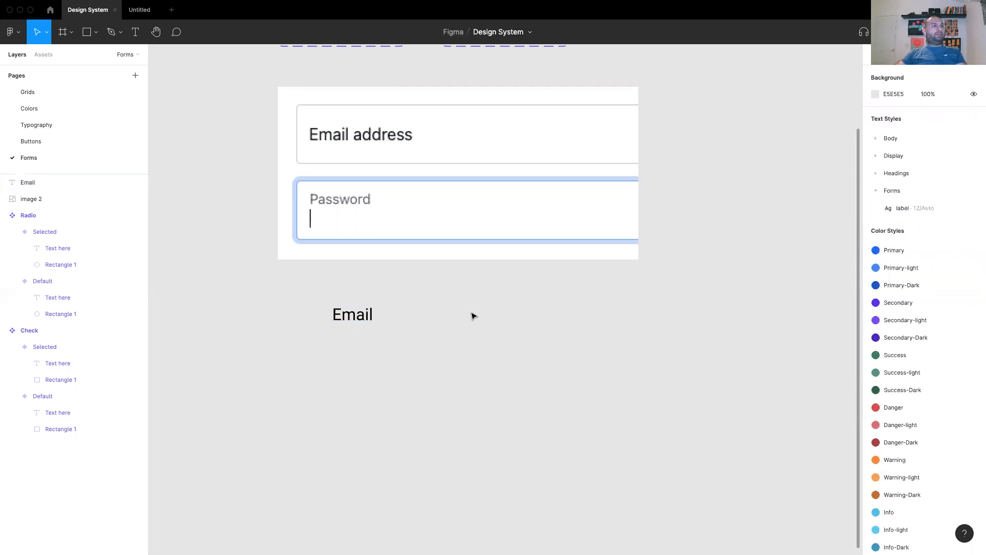
pyautogui.click(347, 316)
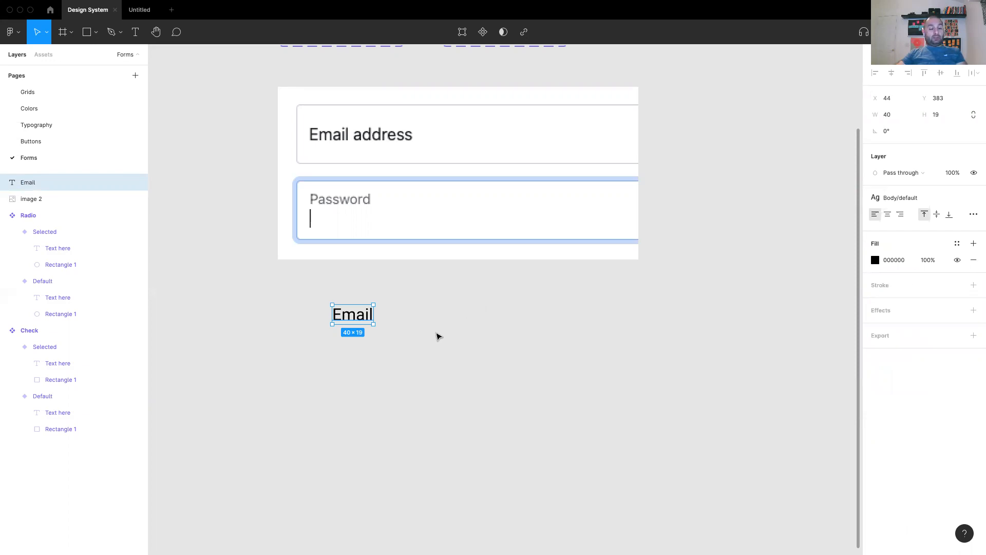
pyautogui.hotkey('shift', 'a')
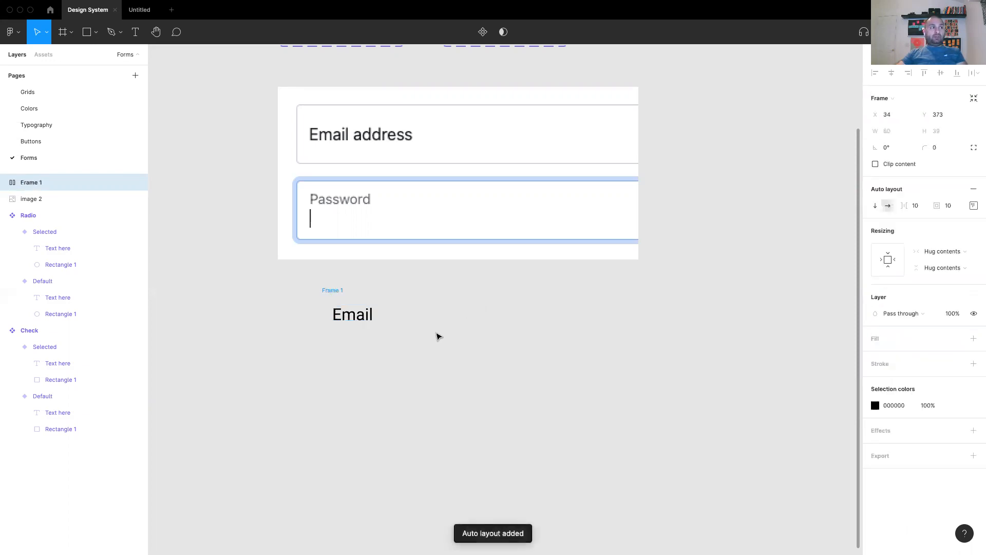
# Colour the Email text Black and give Frame 1 a White fill.
pyautogui.click(957, 406)
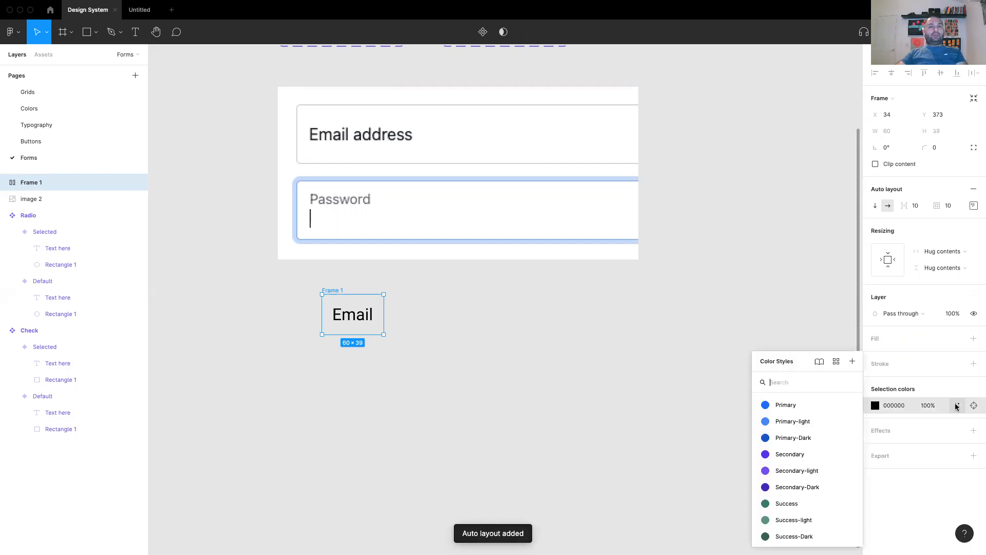
pyautogui.write('b')
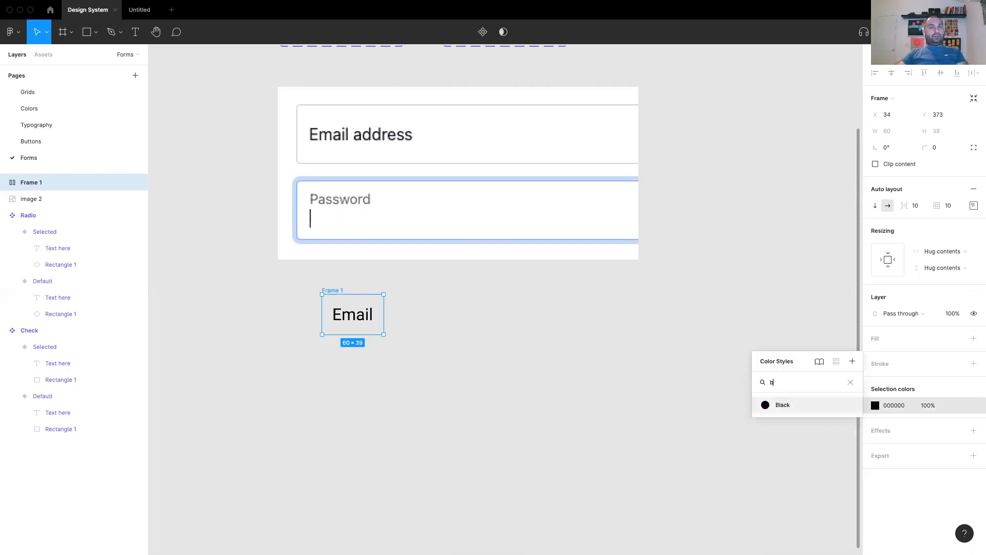
pyautogui.click(776, 404)
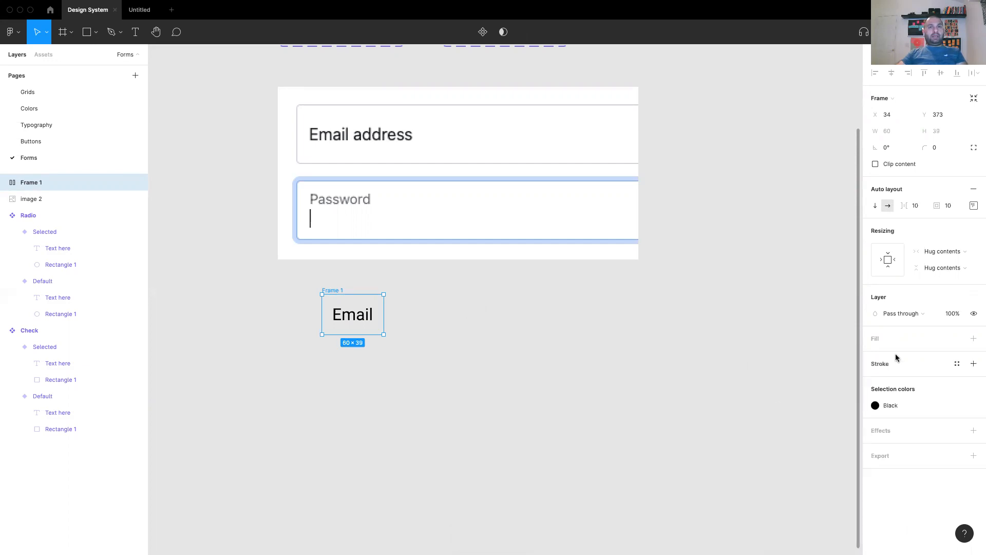
pyautogui.click(957, 338)
pyautogui.write('w')
pyautogui.click(904, 449)
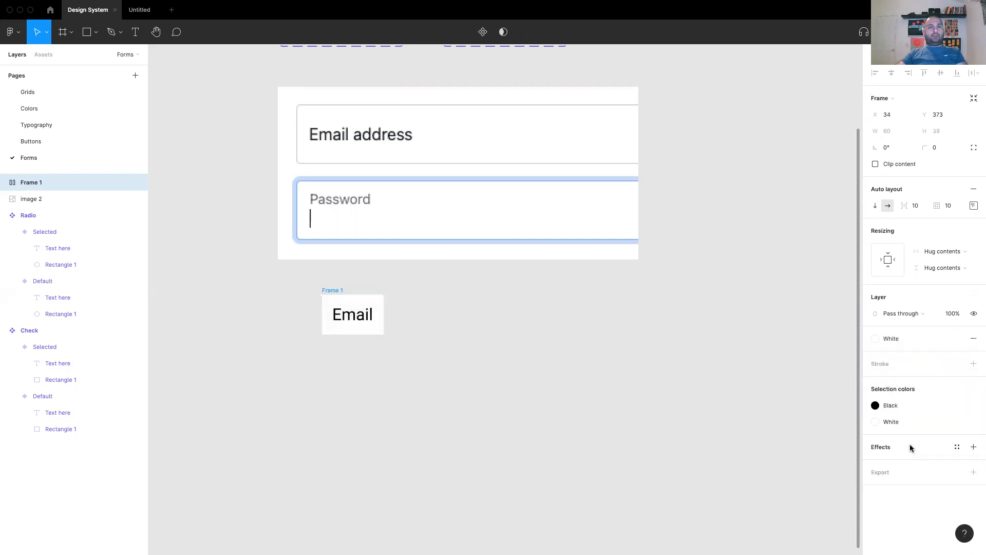
# Give Frame 1 a Gray-light stroke, the level-2 effect style and corner radius 4.
pyautogui.click(956, 364)
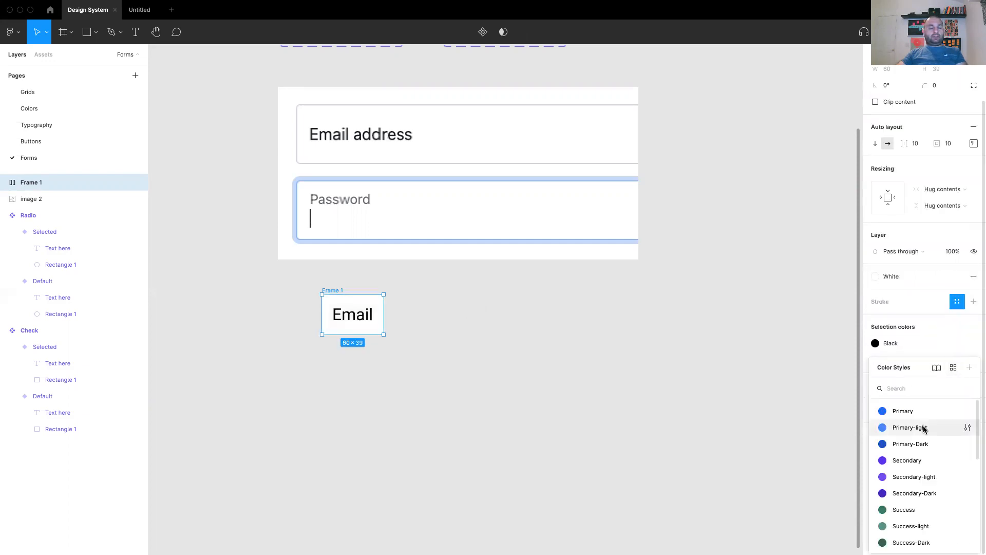
pyautogui.write('gr')
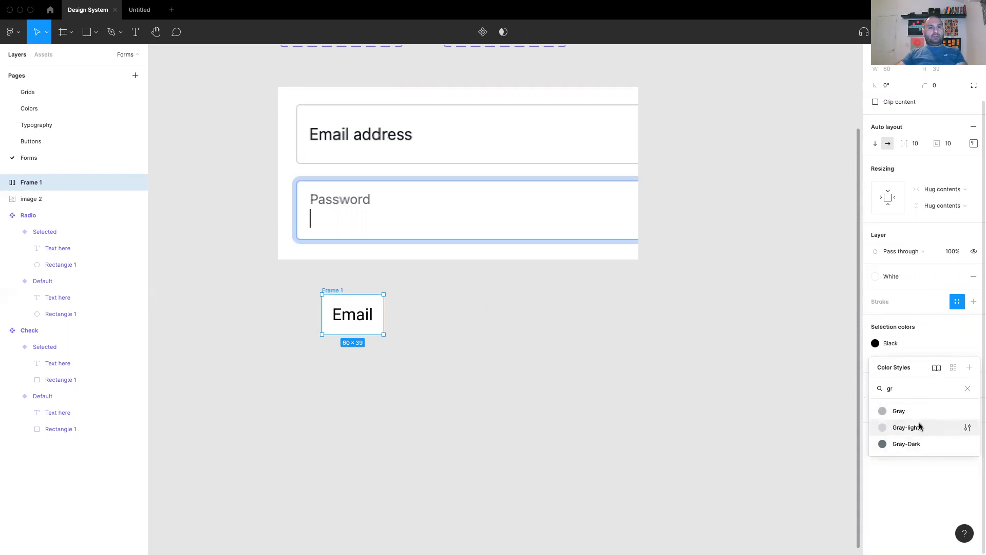
pyautogui.click(907, 427)
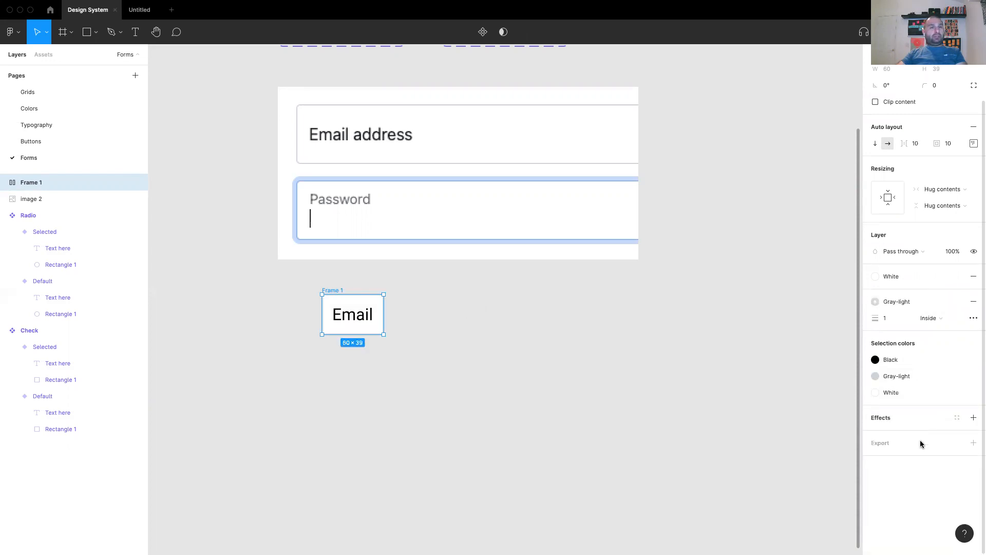
pyautogui.click(956, 419)
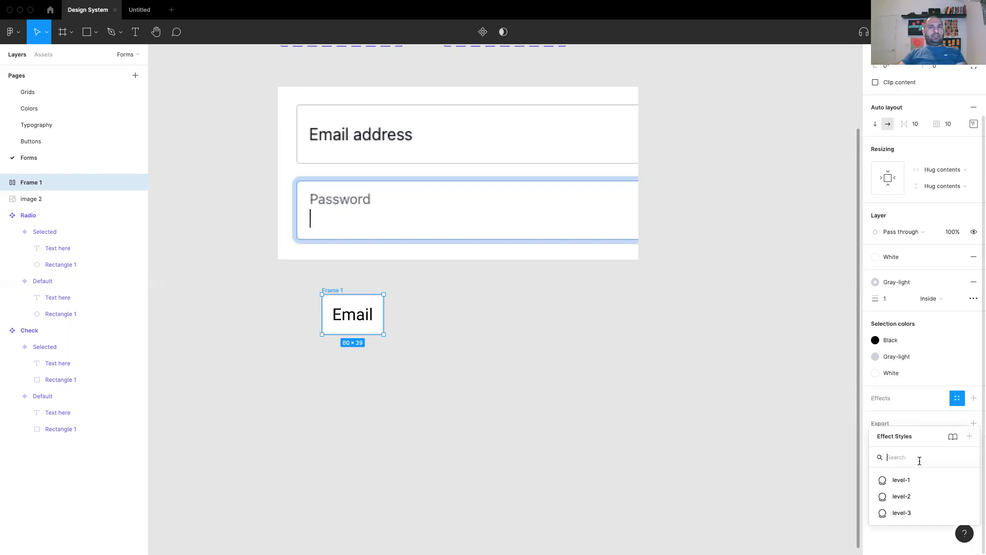
pyautogui.click(909, 497)
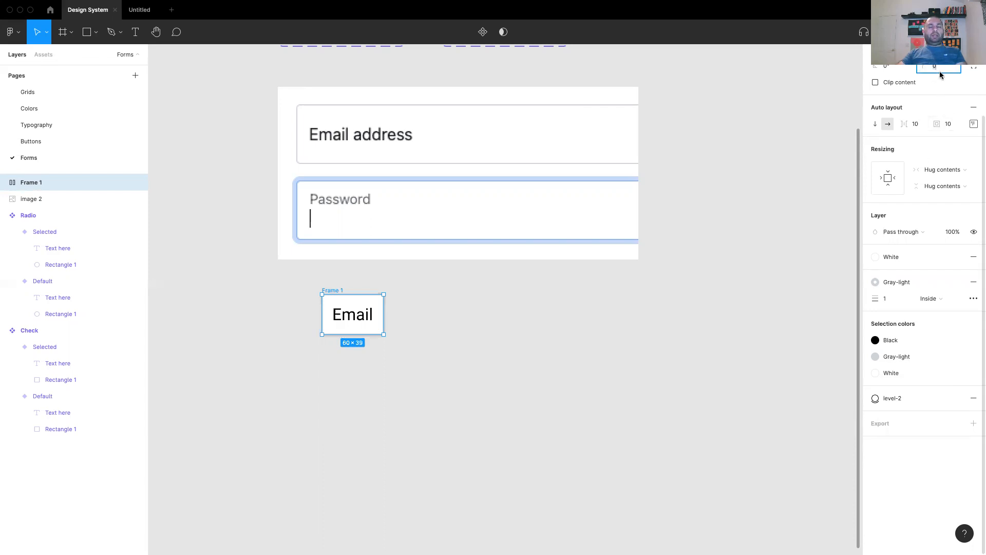
pyautogui.write('4')
pyautogui.press('Return')
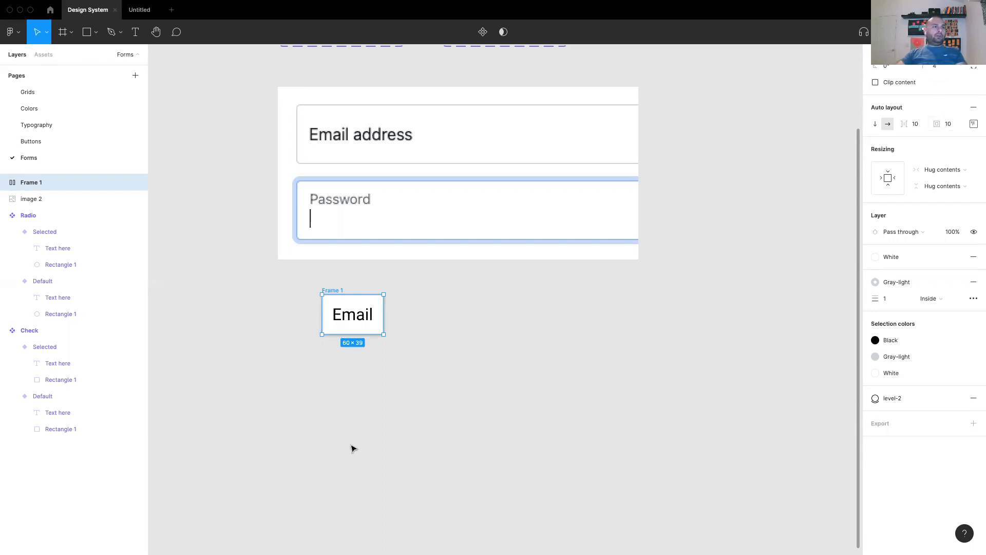
pyautogui.click(451, 369)
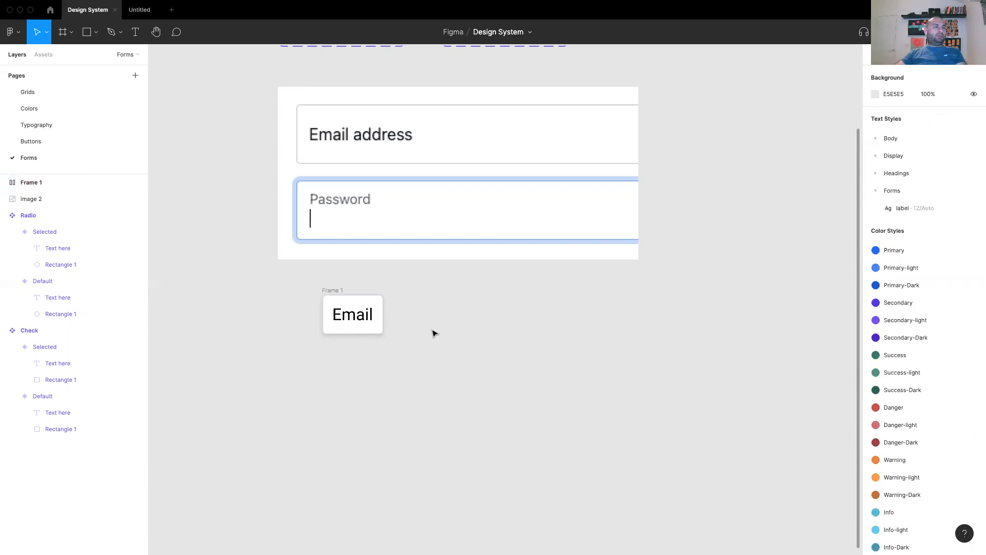
# Set Frame 1 to a fixed width of 300.
pyautogui.doubleClick(349, 315)
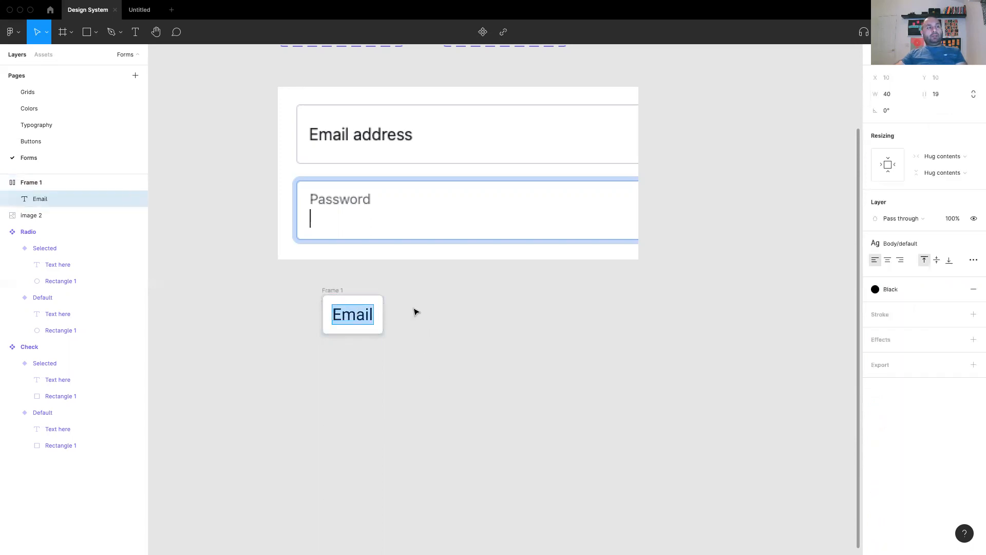
pyautogui.write('asasdf')
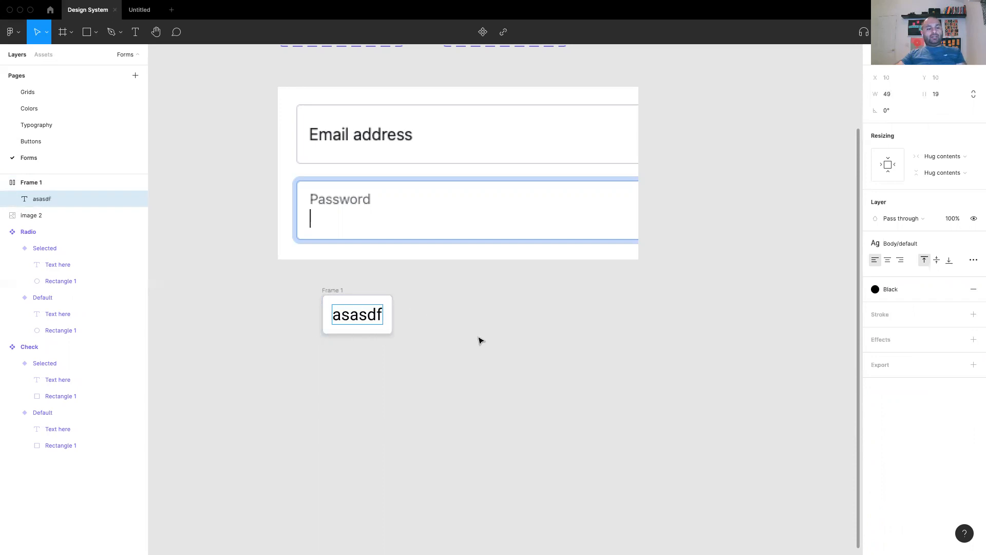
pyautogui.hotkey('ctrl', 'z')
pyautogui.press('Escape')
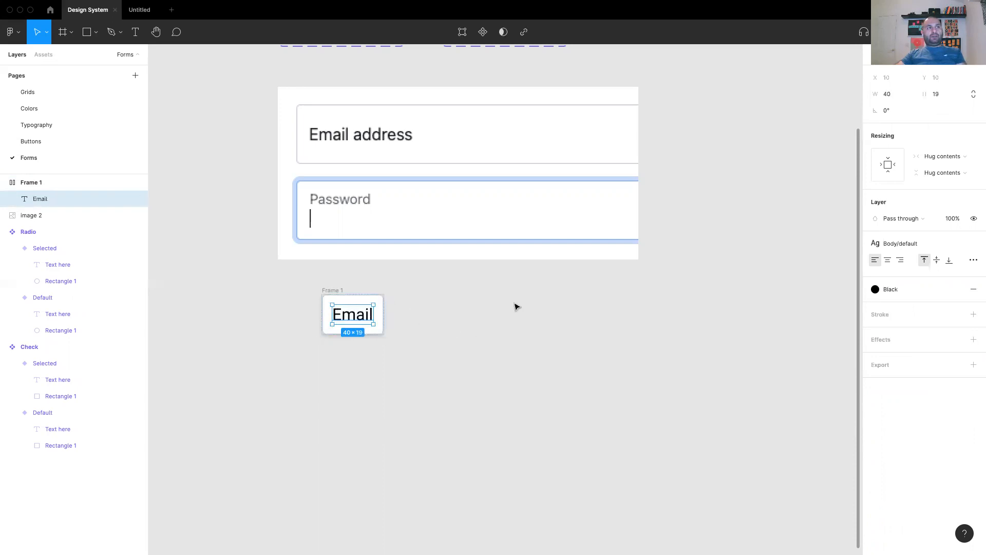
pyautogui.click(326, 292)
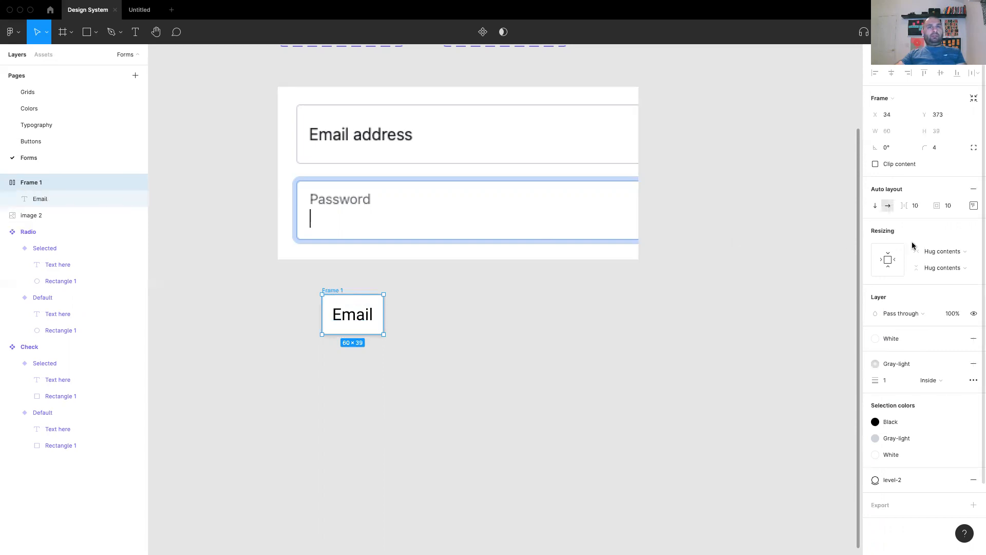
pyautogui.click(945, 251)
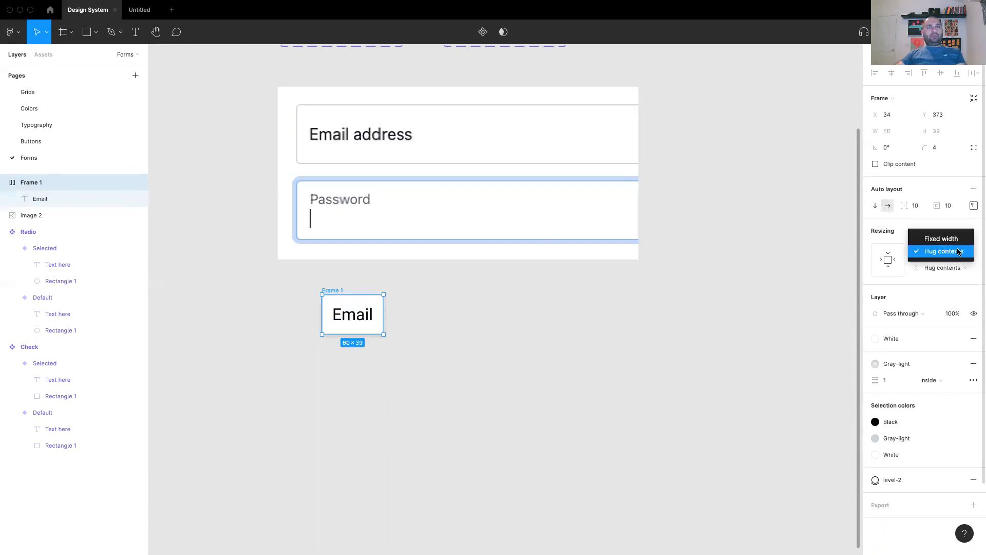
pyautogui.click(942, 239)
pyautogui.click(896, 132)
pyautogui.write('300')
pyautogui.press('Return')
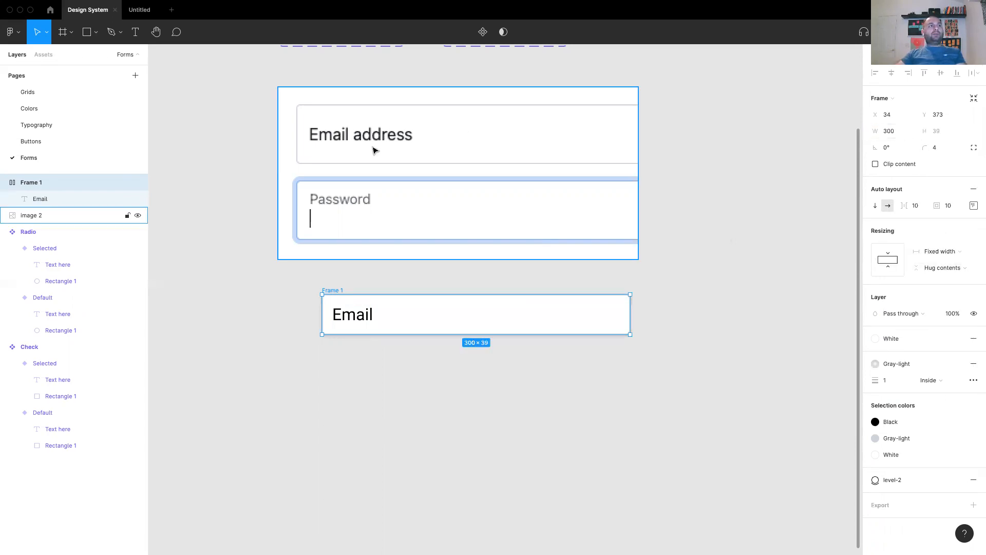
# Set Frame 1 to a fixed height of 60.
pyautogui.click(969, 271)
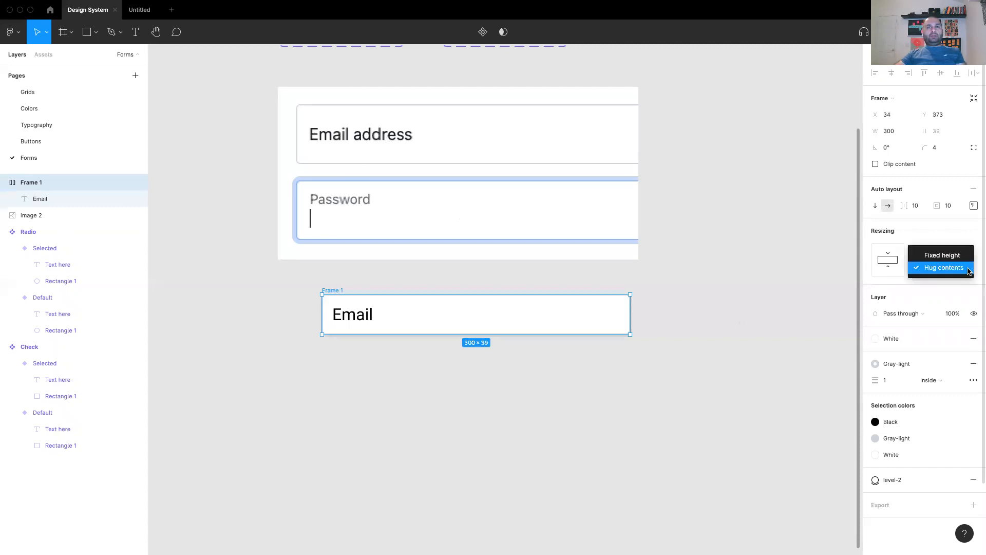
pyautogui.click(937, 255)
pyautogui.click(940, 131)
pyautogui.write('60')
pyautogui.press('Return')
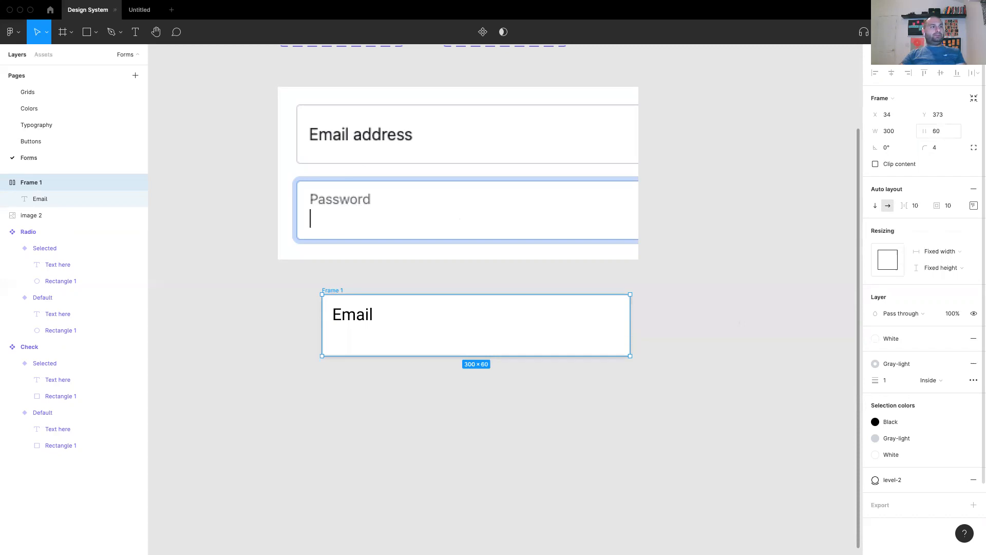
pyautogui.click(645, 406)
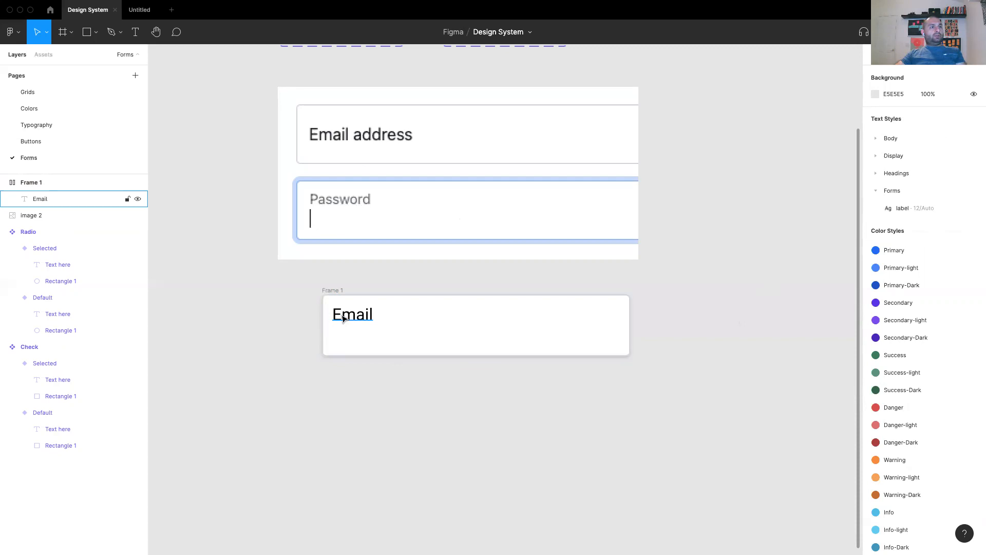
# Align the Email label to the left-centre of Frame 1.
pyautogui.click(334, 292)
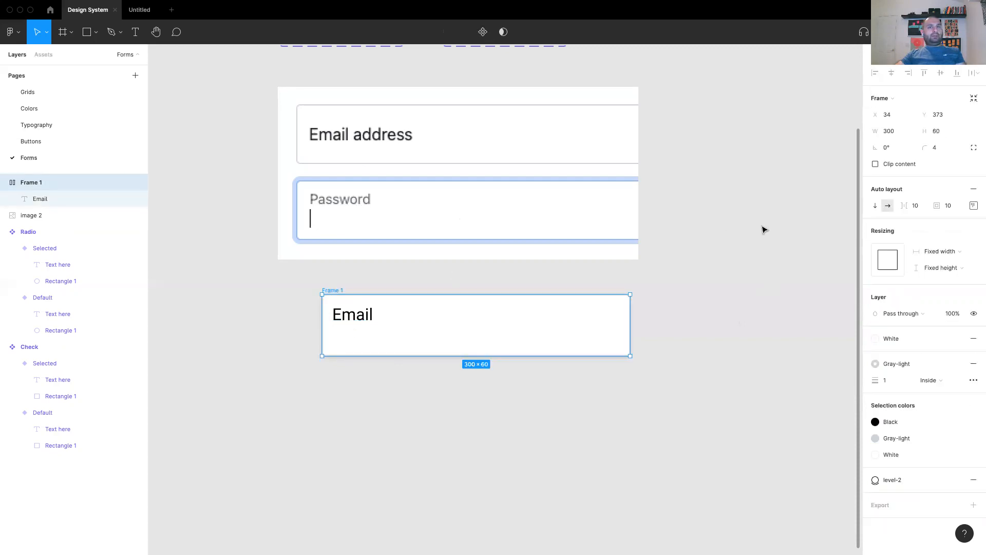
pyautogui.click(974, 205)
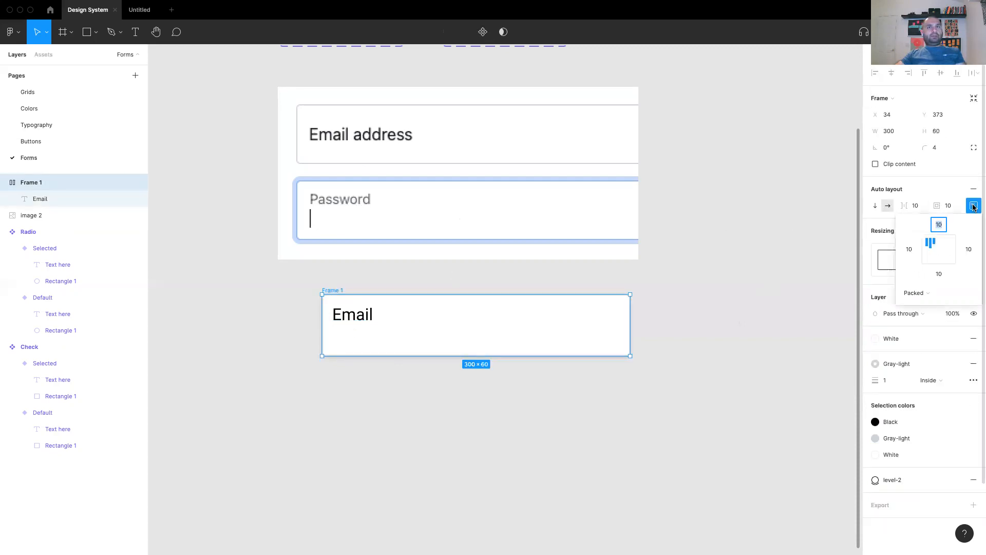
pyautogui.click(926, 251)
pyautogui.click(738, 344)
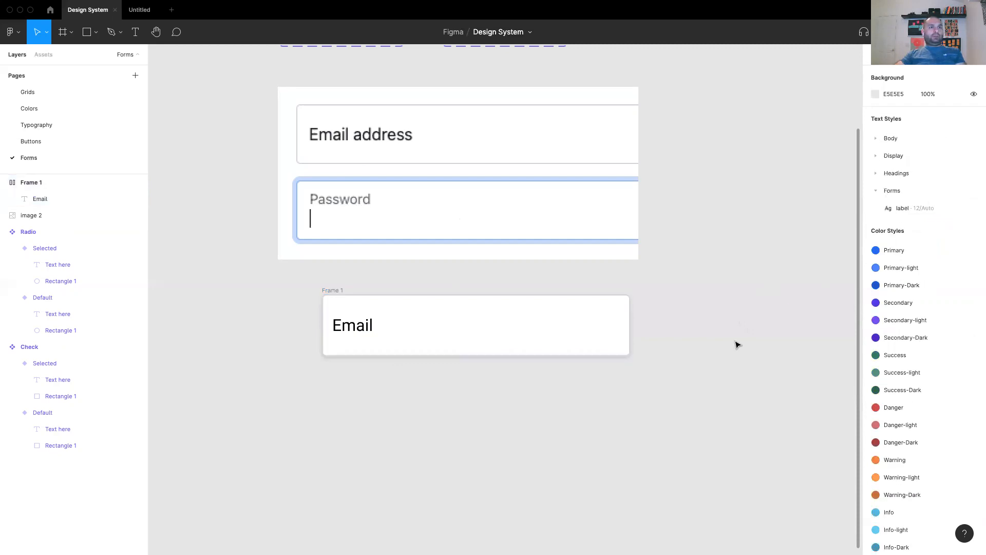
# Turn Frame 1 into a component and rename it 'Input'.
pyautogui.click(336, 290)
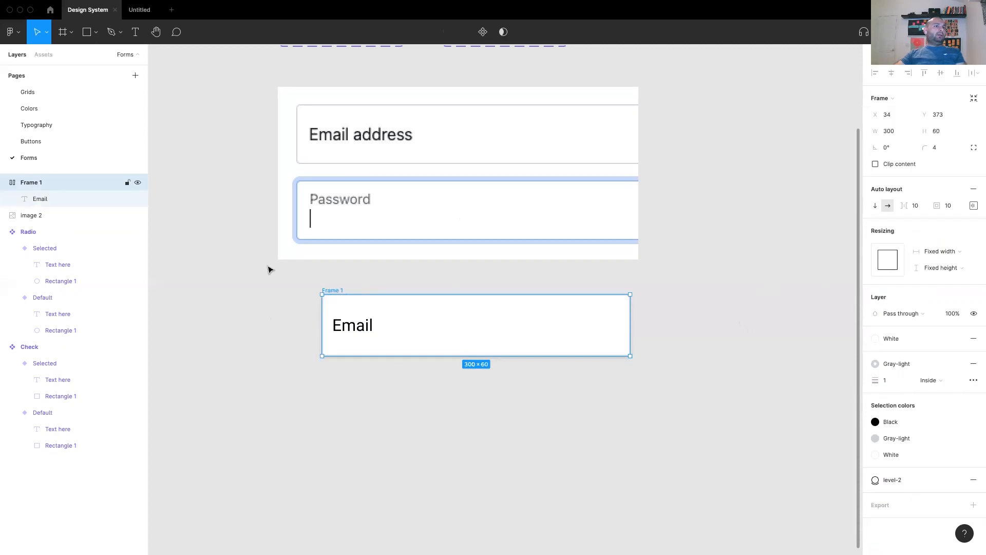
pyautogui.click(483, 32)
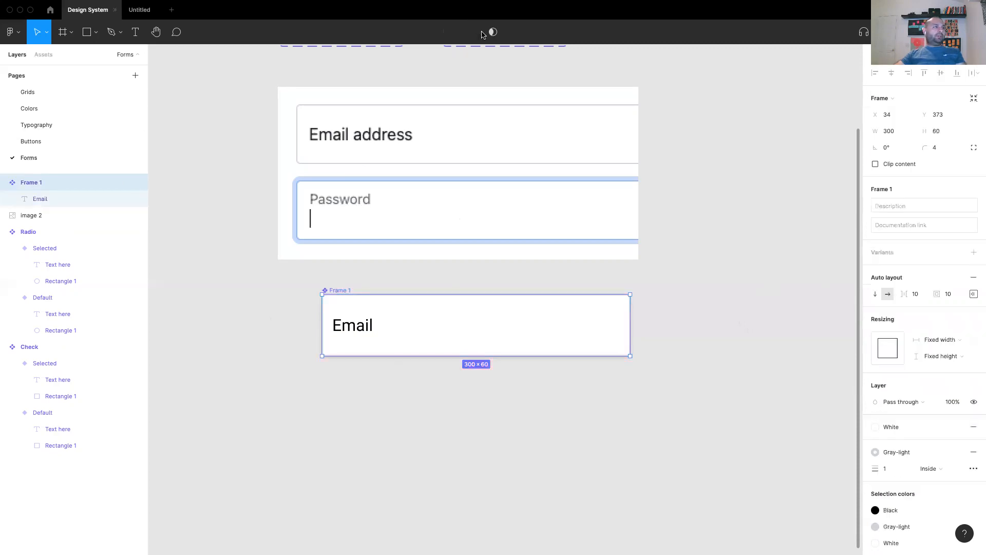
pyautogui.doubleClick(42, 184)
pyautogui.write('I')
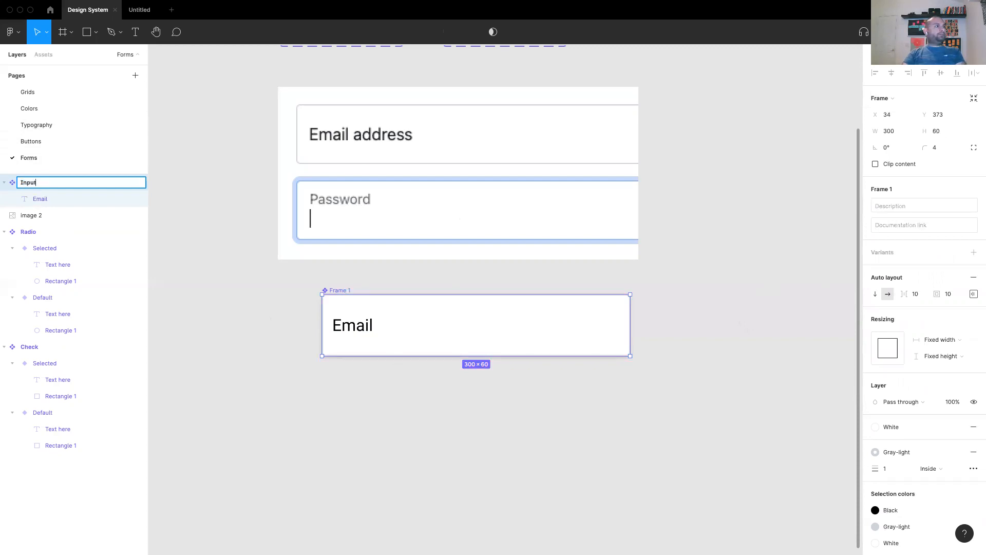
pyautogui.write('nput')
pyautogui.press('Return')
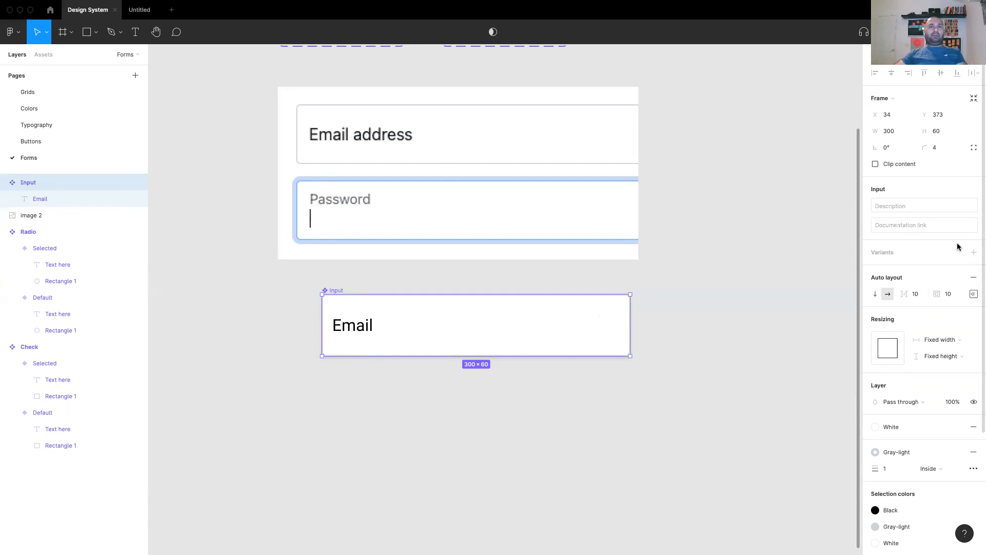
# Add a second variant, Variant2, and duplicate its Email text.
pyautogui.click(973, 254)
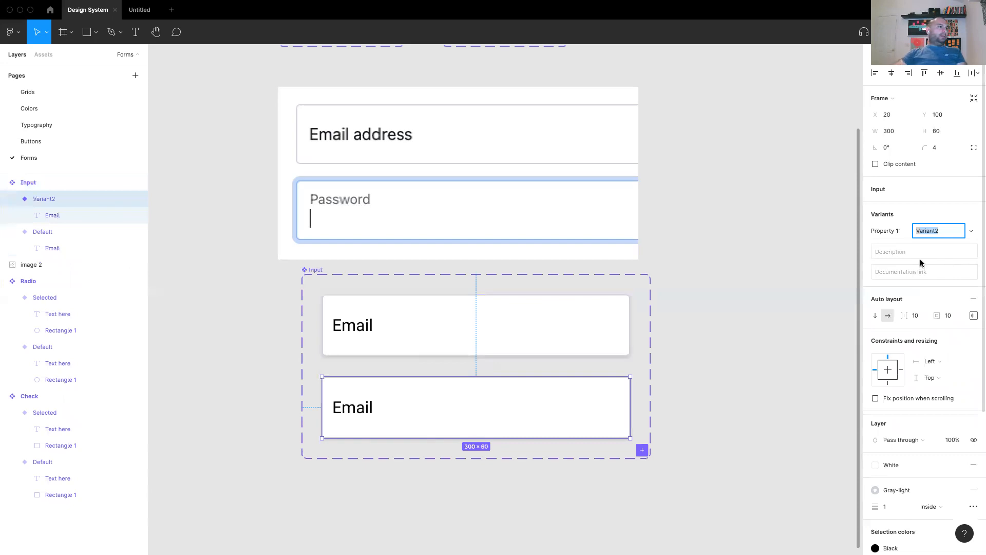
pyautogui.doubleClick(353, 411)
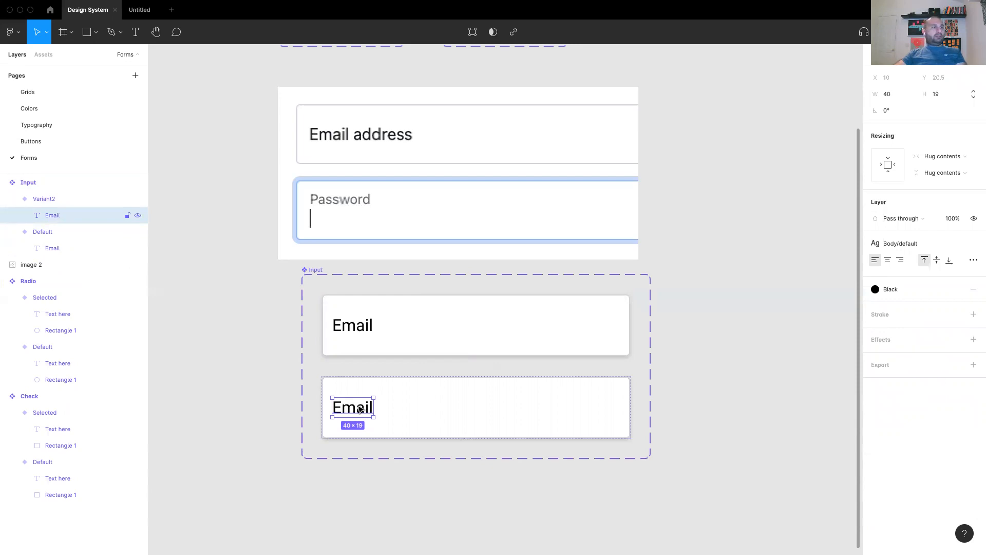
pyautogui.press('super+d')
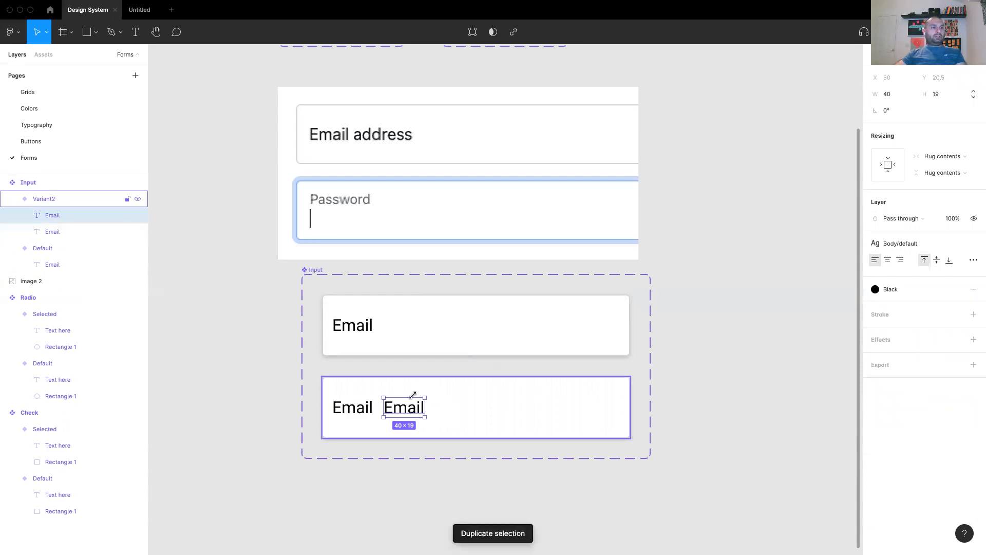
# Stack Variant2's two Email texts vertically, left-aligned, with 0 spacing.
pyautogui.click(331, 379)
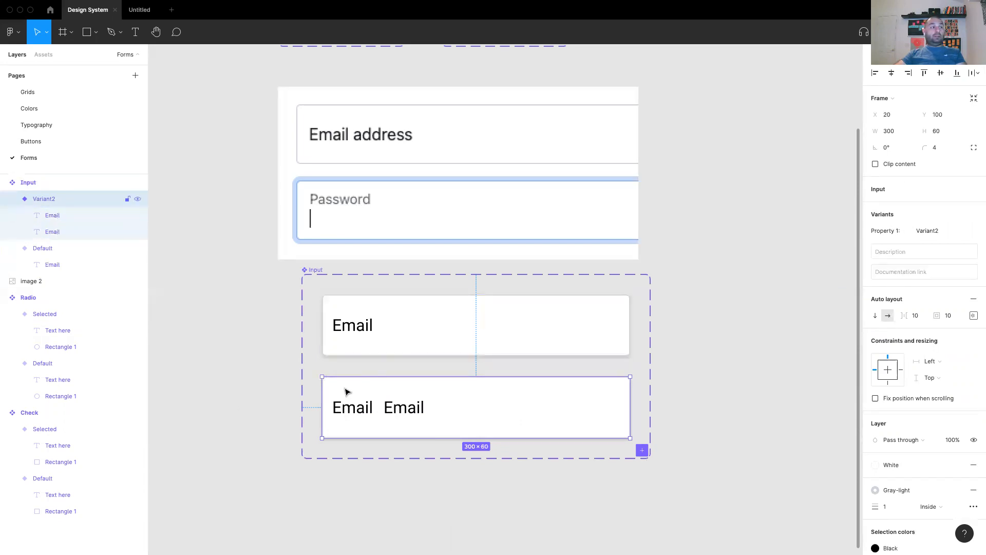
pyautogui.click(877, 317)
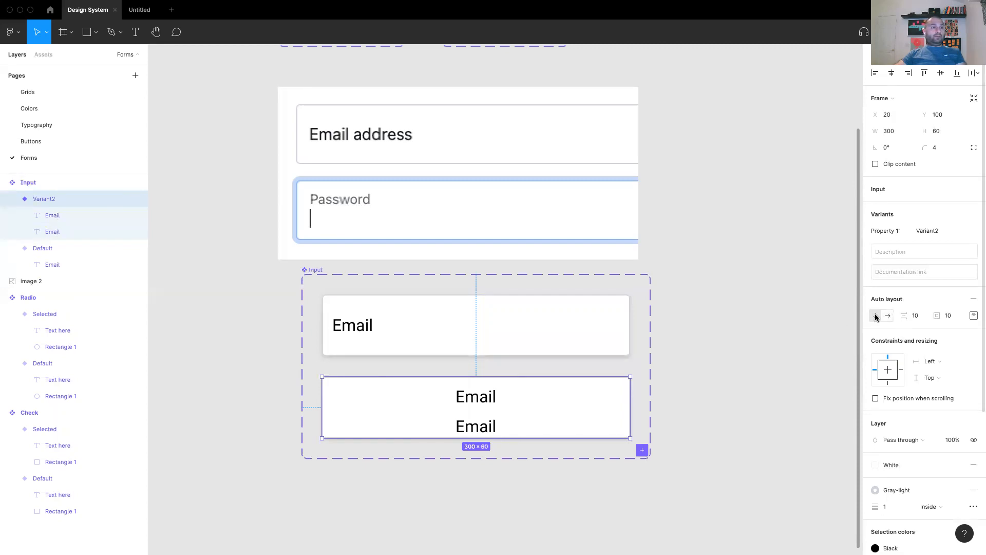
pyautogui.click(973, 315)
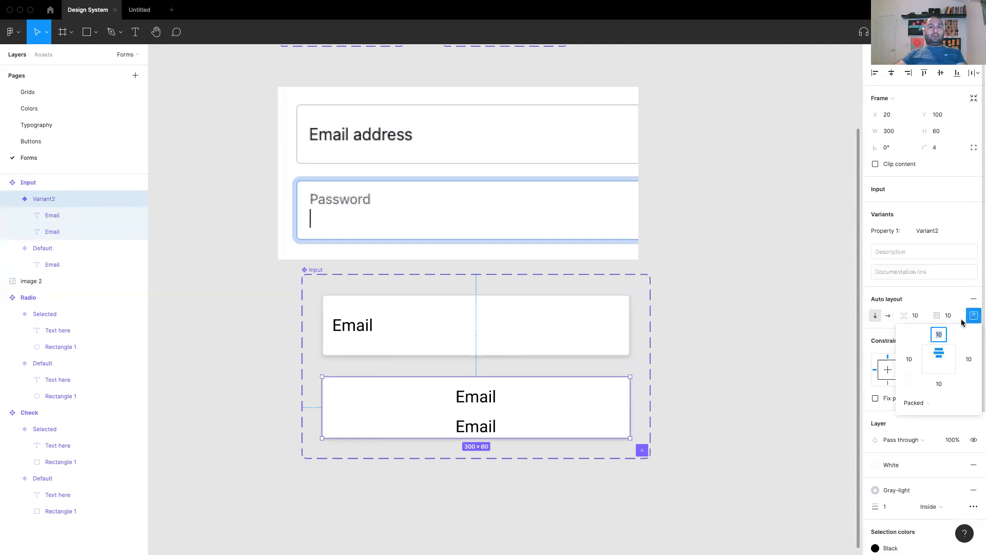
pyautogui.click(928, 359)
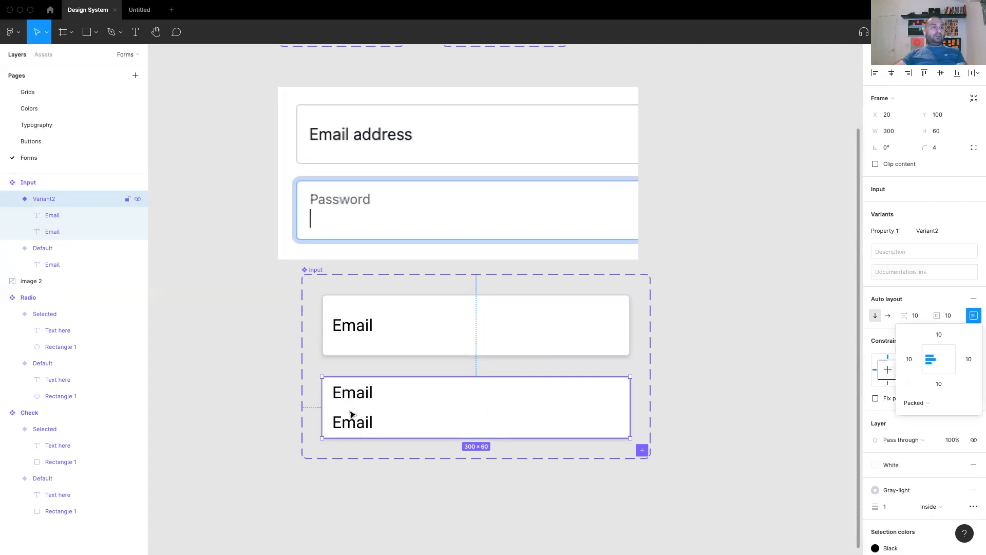
pyautogui.click(916, 316)
pyautogui.write('0')
pyautogui.press('Return')
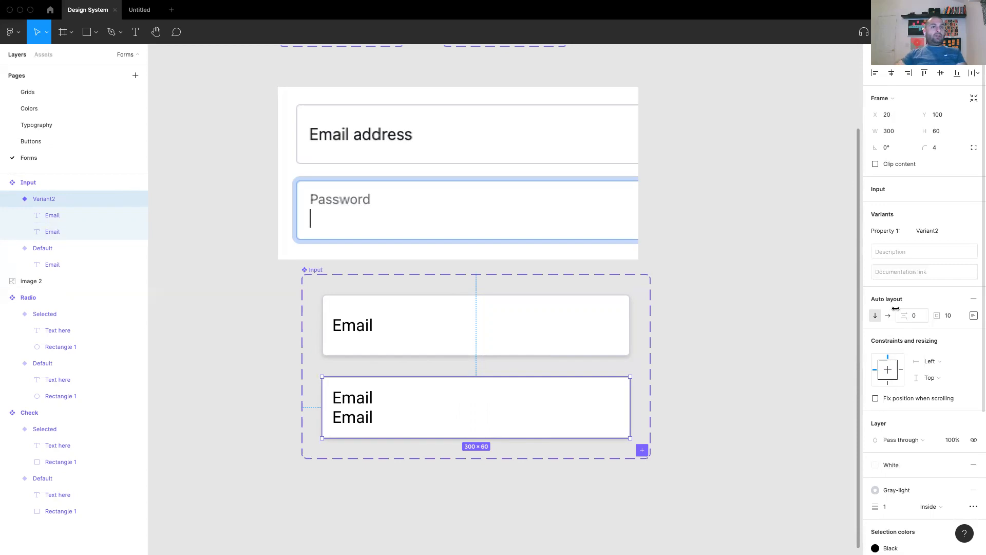
pyautogui.click(722, 402)
# Style Variant2's upper Email text with Forms/label and the Gray-Dark colour.
pyautogui.doubleClick(350, 398)
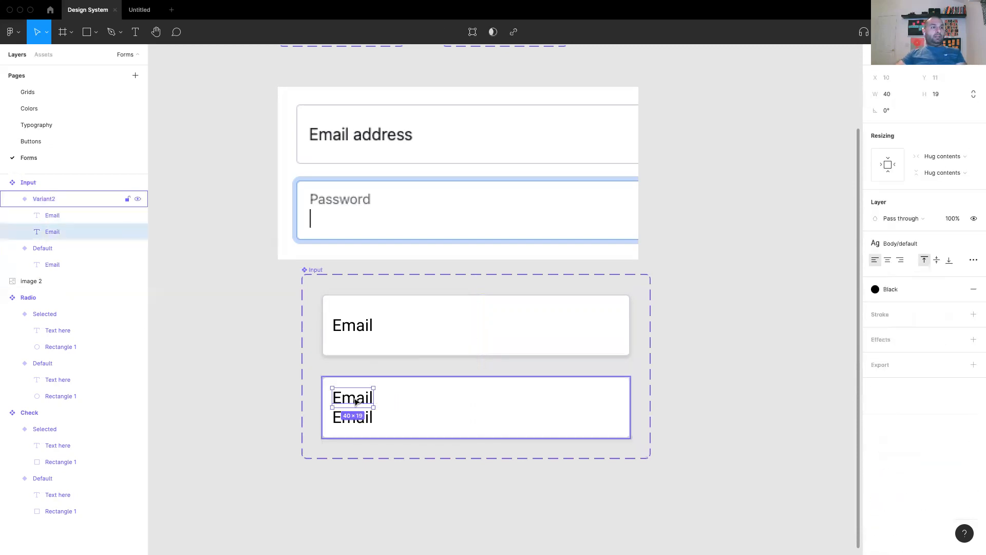
pyautogui.click(918, 244)
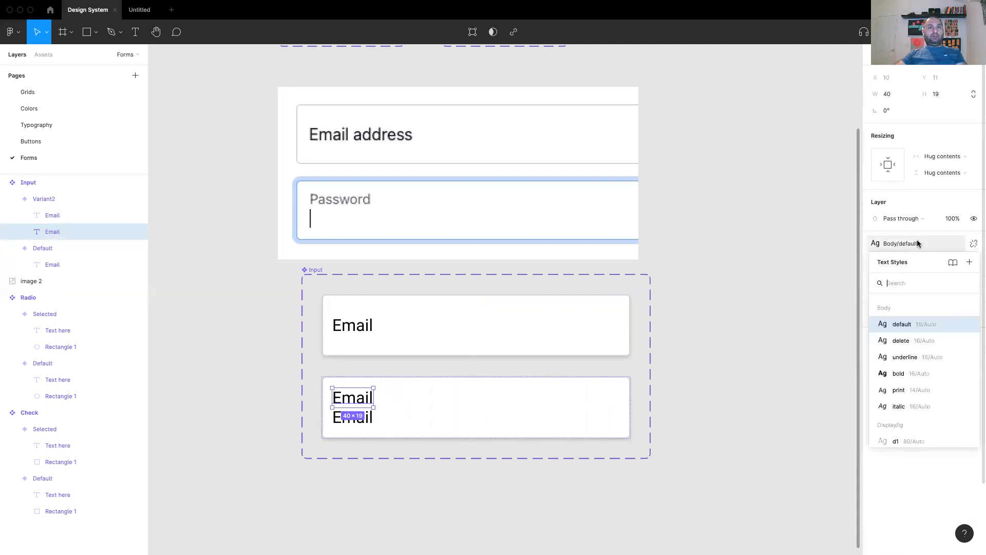
pyautogui.write('la')
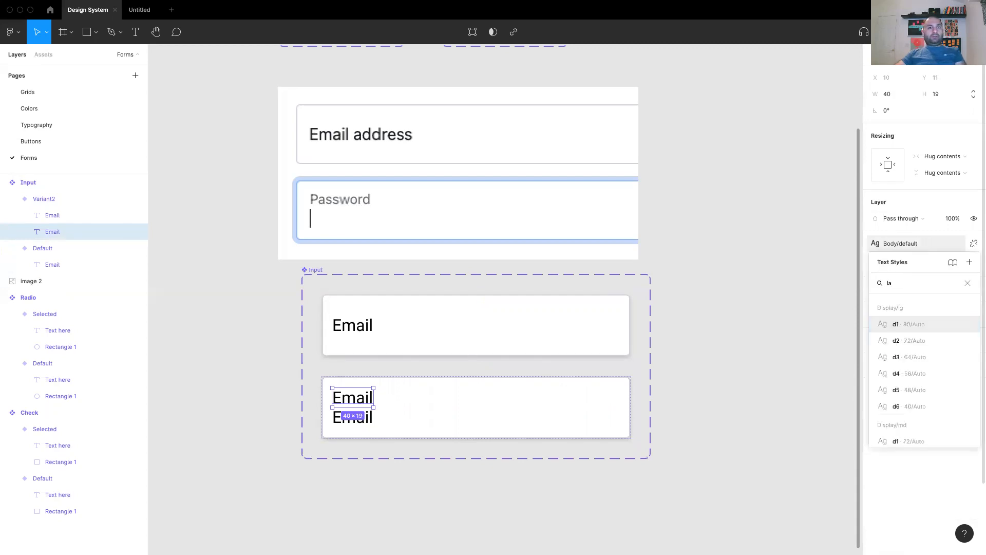
pyautogui.write('b')
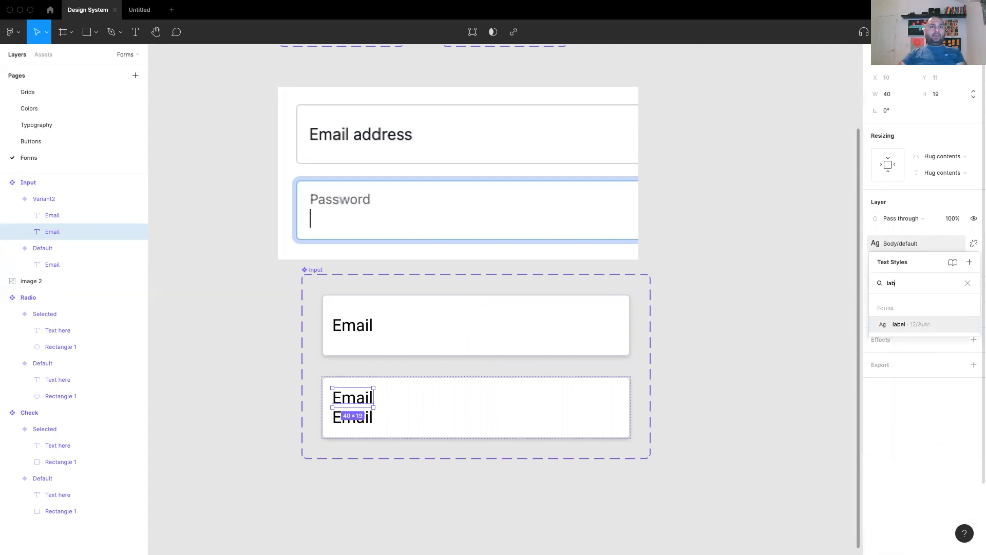
pyautogui.click(902, 325)
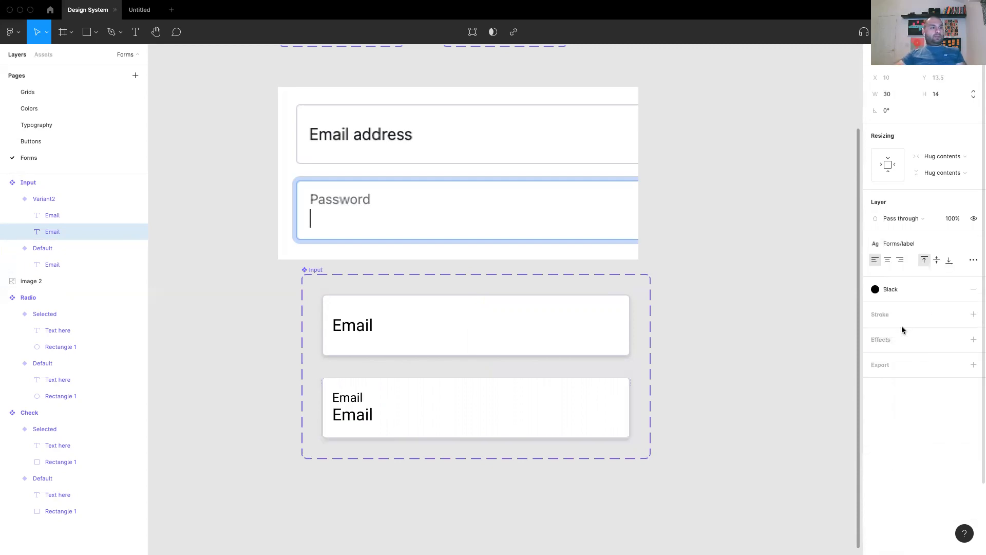
pyautogui.click(893, 289)
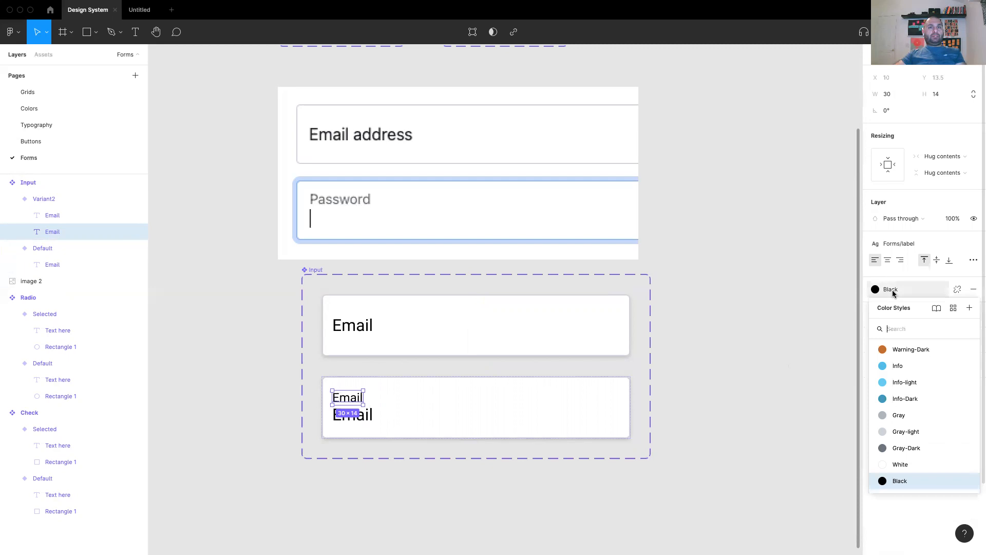
pyautogui.click(924, 446)
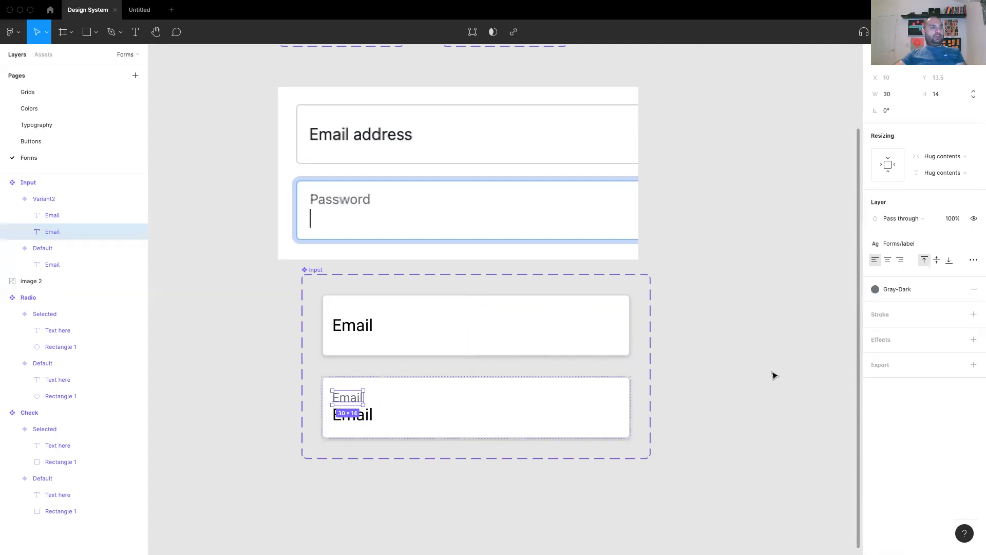
pyautogui.click(773, 380)
pyautogui.doubleClick(362, 420)
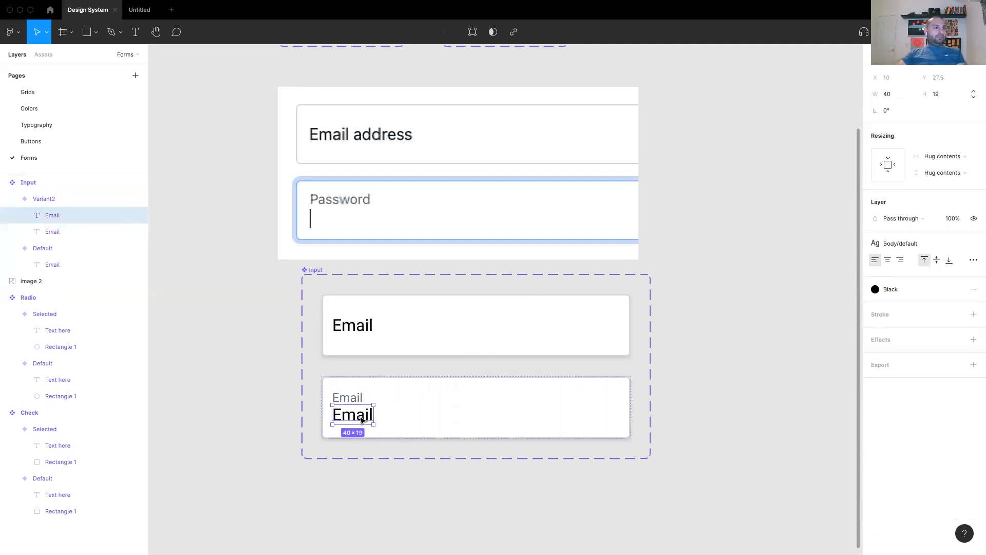
pyautogui.doubleClick(363, 420)
pyautogui.write('Name@company.com')
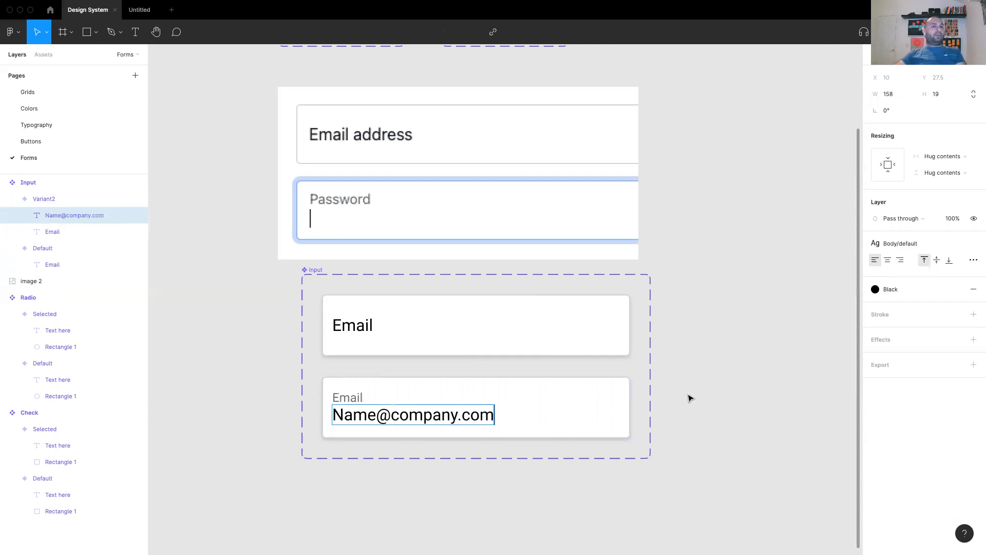
pyautogui.click(718, 368)
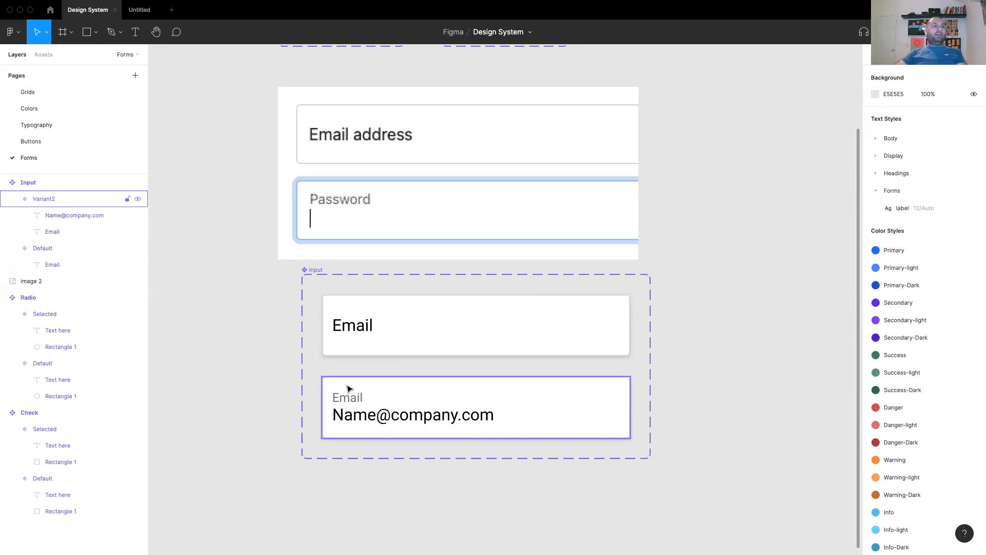
# Add a third Input variant named Error, copied from Variant2.
pyautogui.click(412, 388)
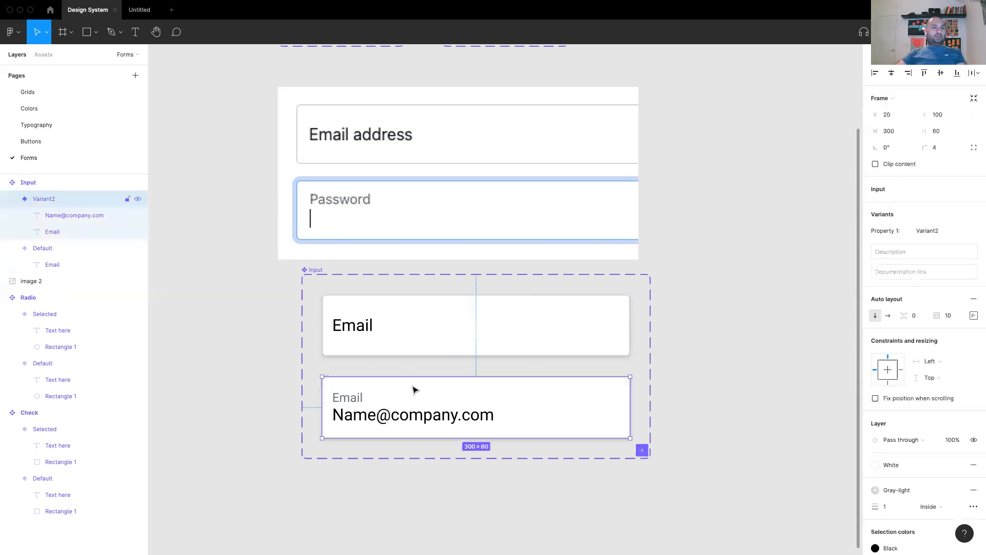
pyautogui.click(643, 451)
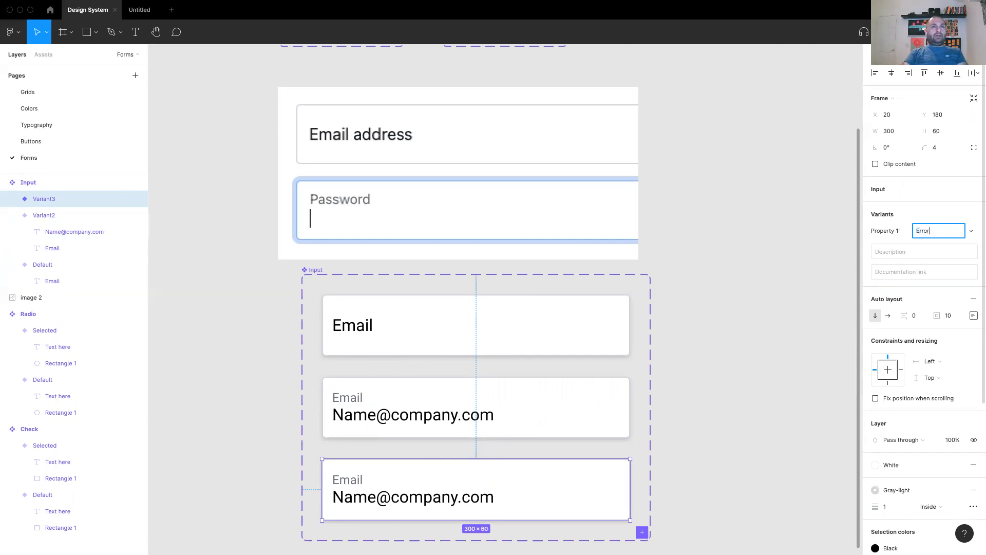
pyautogui.click(727, 431)
pyautogui.moveTo(727, 431); pyautogui.dragTo(728, 367)
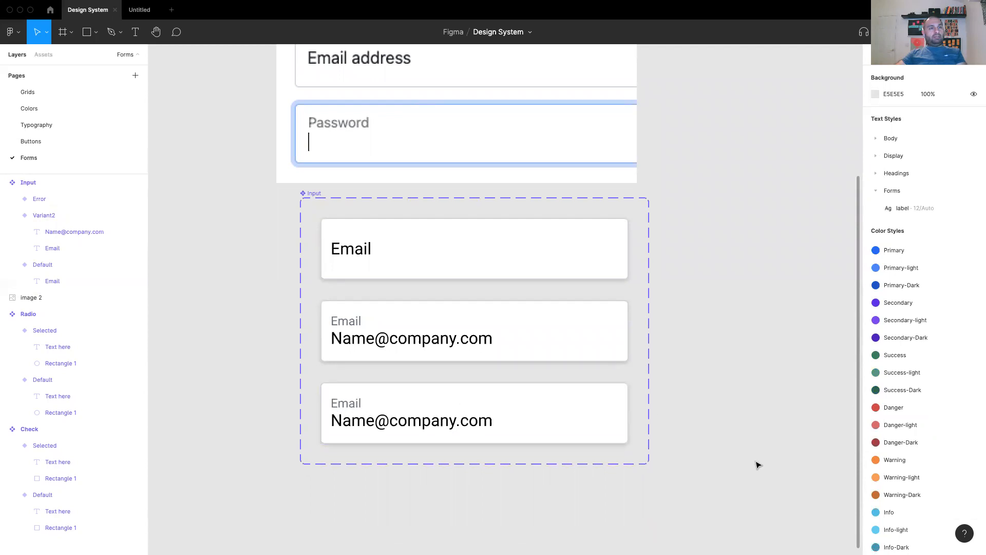
pyautogui.click(617, 401)
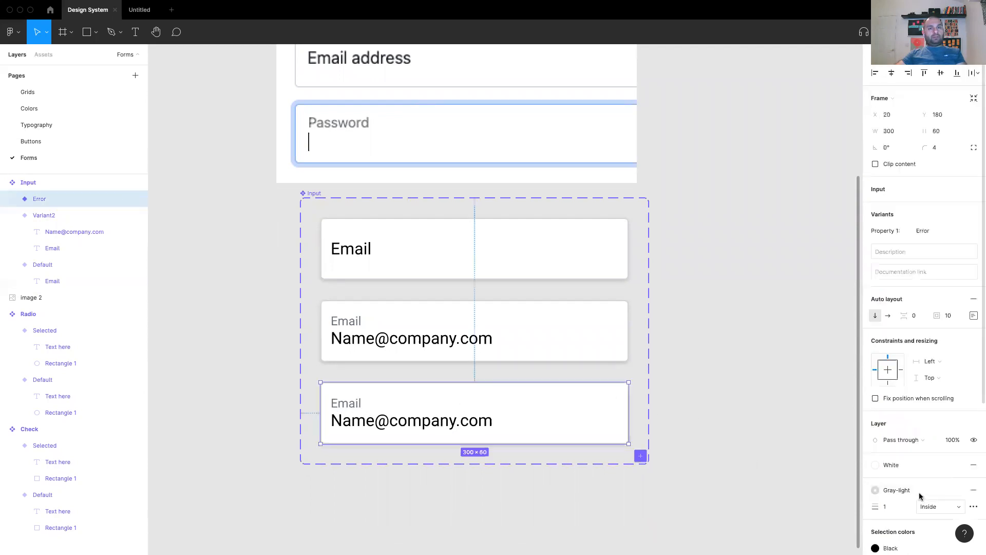
# Switch the Error variant's stroke from Gray-light to the Danger colour style.
pyautogui.click(889, 491)
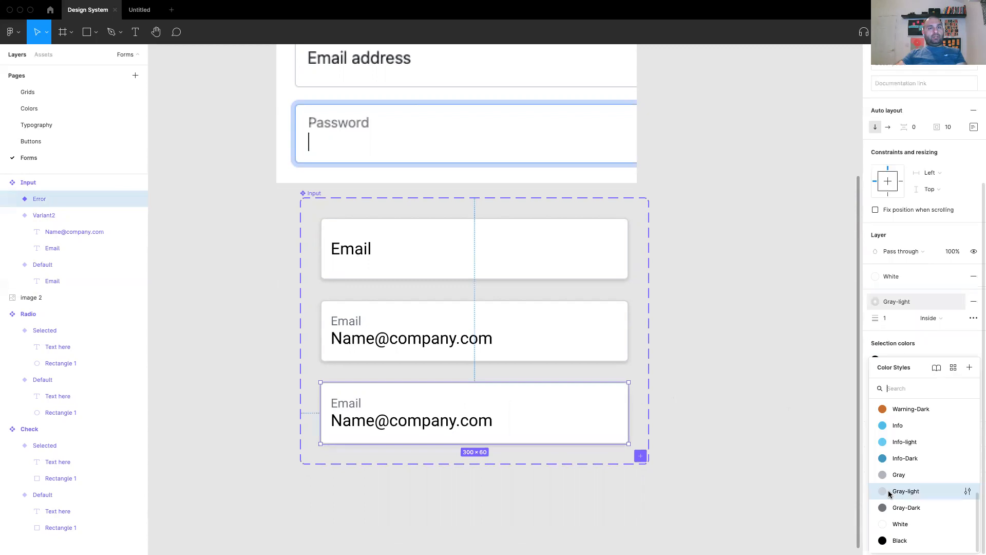
pyautogui.write('wa')
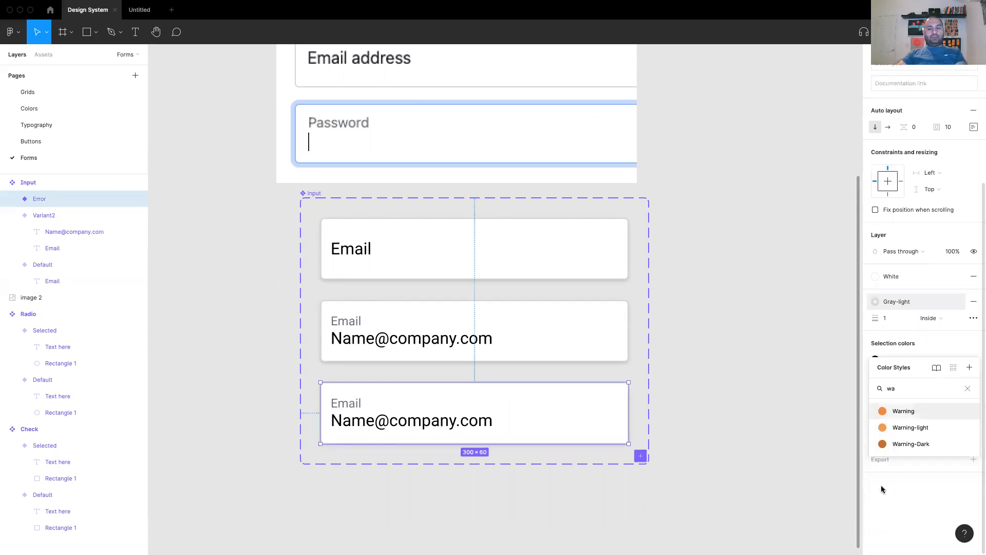
pyautogui.press('BackSpace')
pyautogui.press('BackSpace')
pyautogui.write('da')
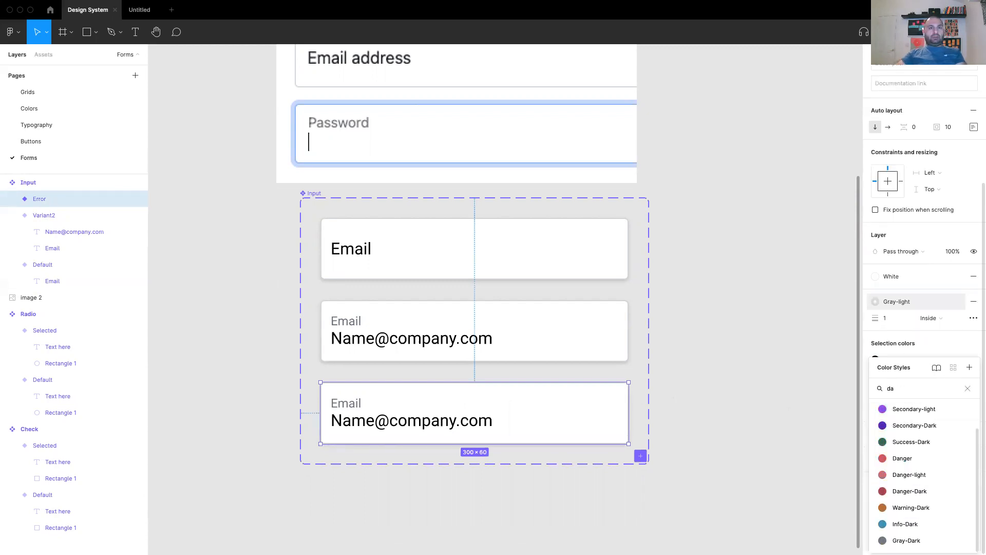
pyautogui.click(909, 459)
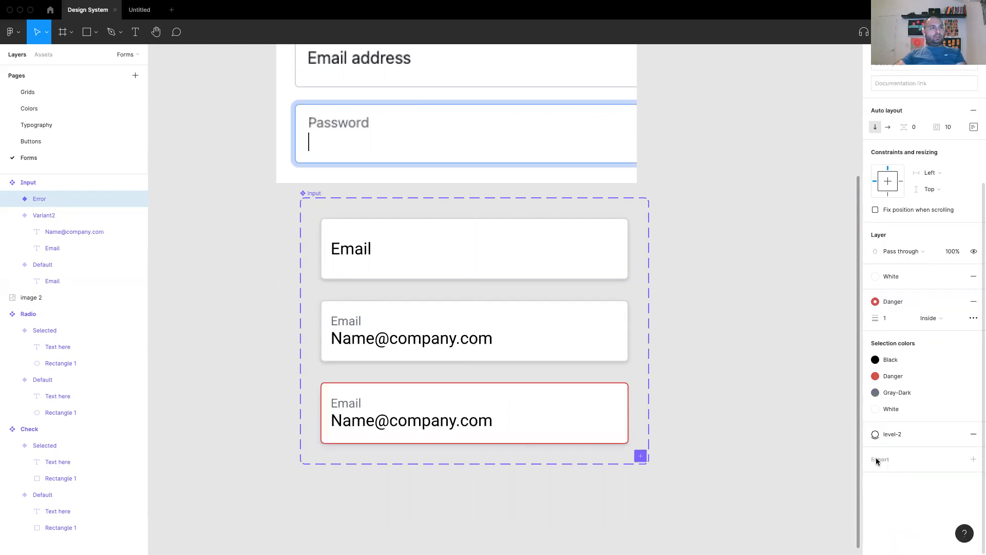
pyautogui.click(753, 407)
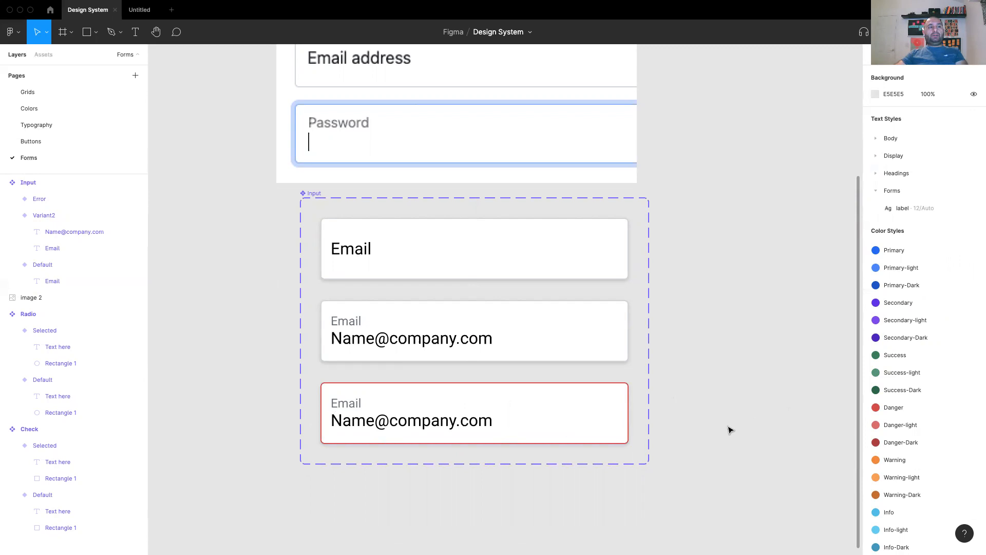
# Delete the @ from the Error variant's email so it reads 'Namecompany.com'.
pyautogui.doubleClick(384, 426)
pyautogui.doubleClick(384, 425)
pyautogui.click(386, 426)
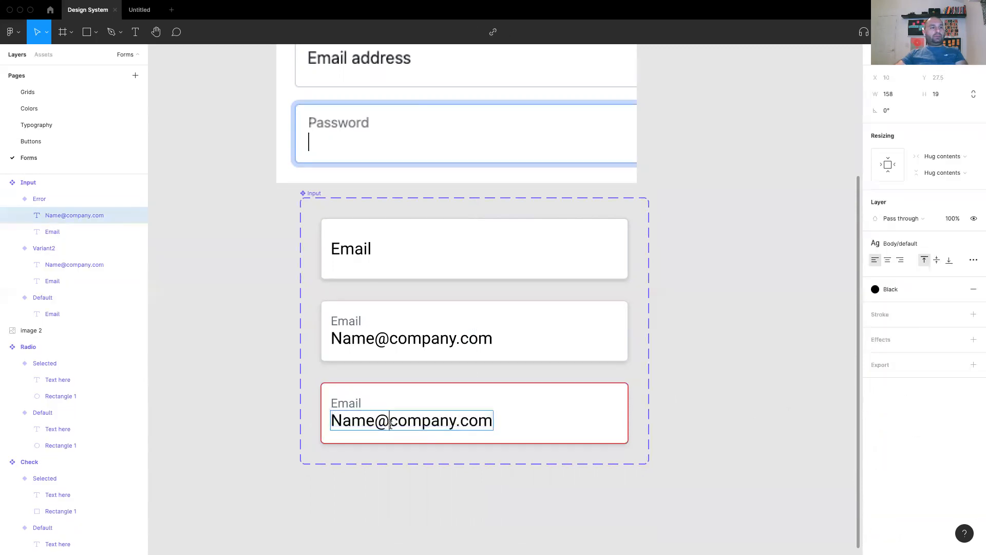
pyautogui.press('BackSpace')
pyautogui.press('Escape')
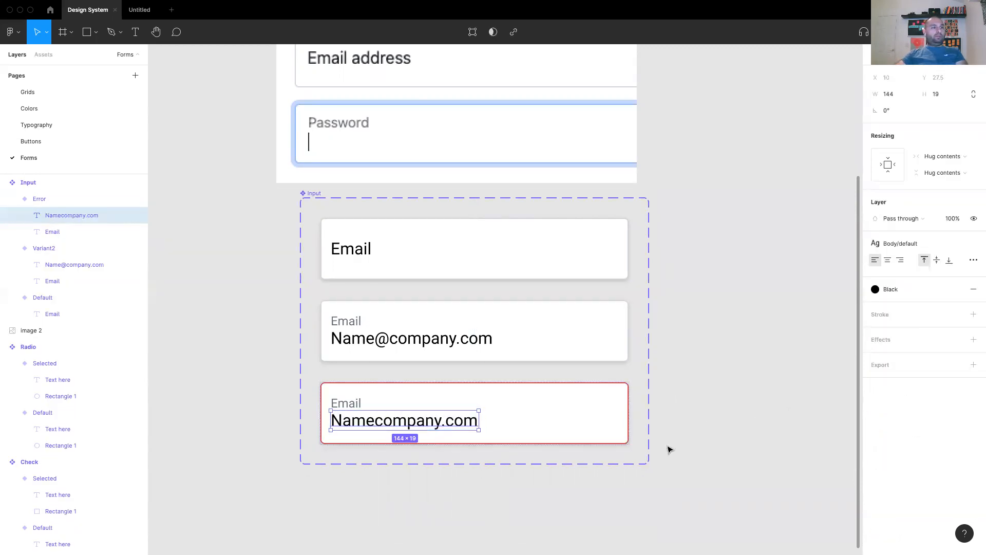
pyautogui.click(716, 438)
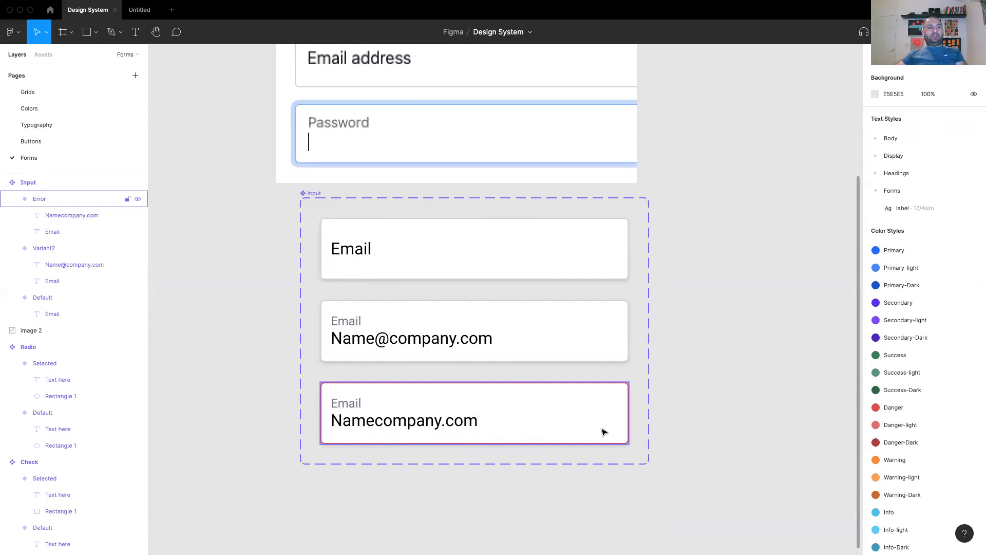
pyautogui.doubleClick(371, 419)
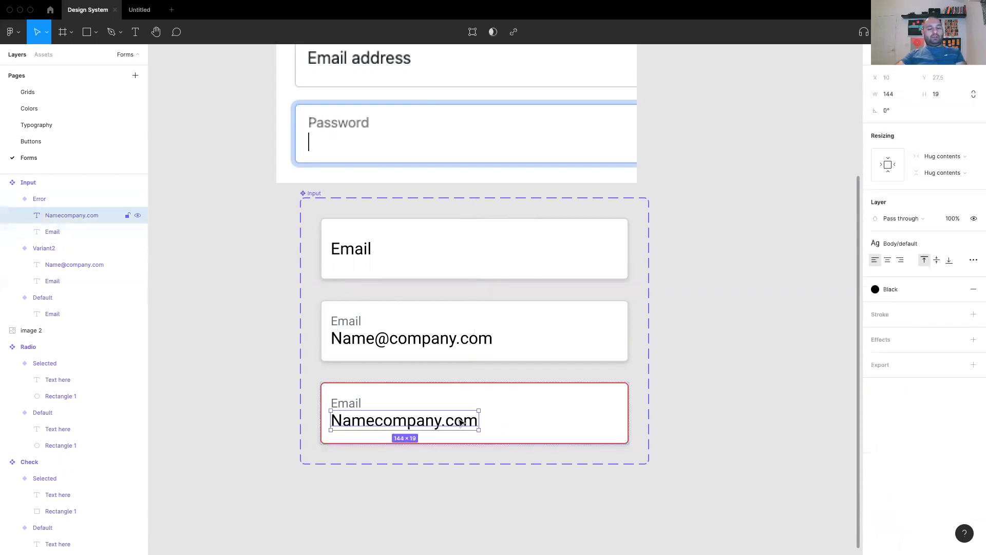
# Duplicate the Namecompany.com line and style the copy Forms/label in Danger-Dark.
pyautogui.press('super+d')
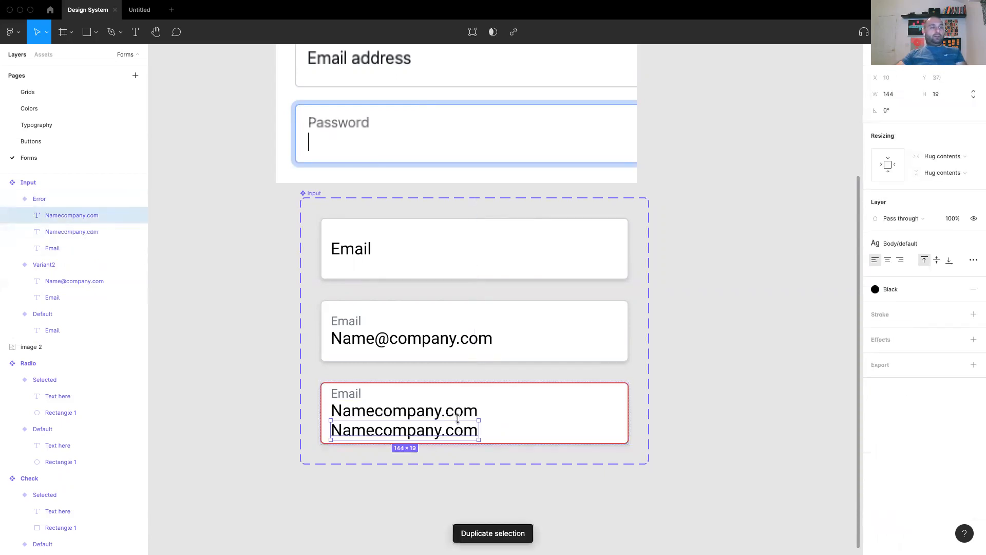
pyautogui.click(921, 250)
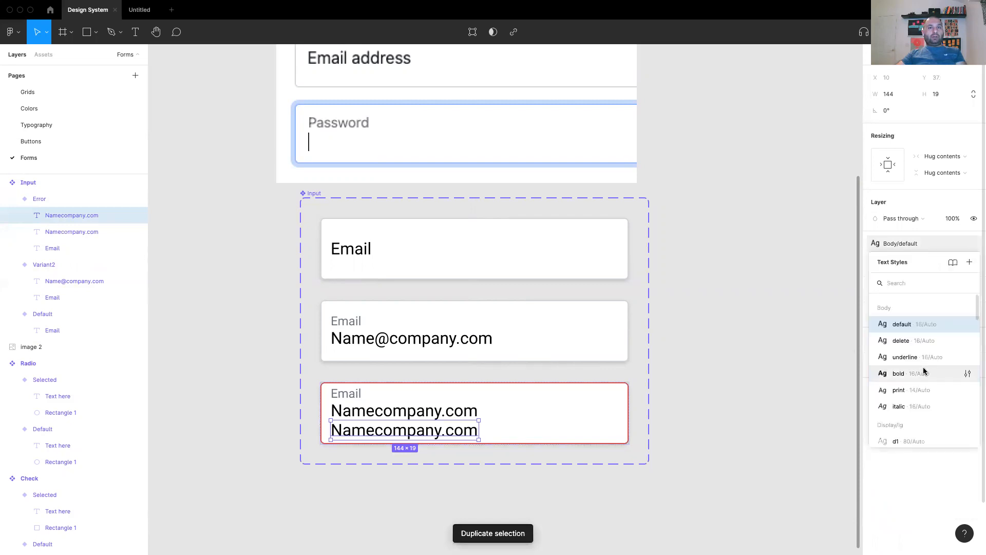
pyautogui.write('lab')
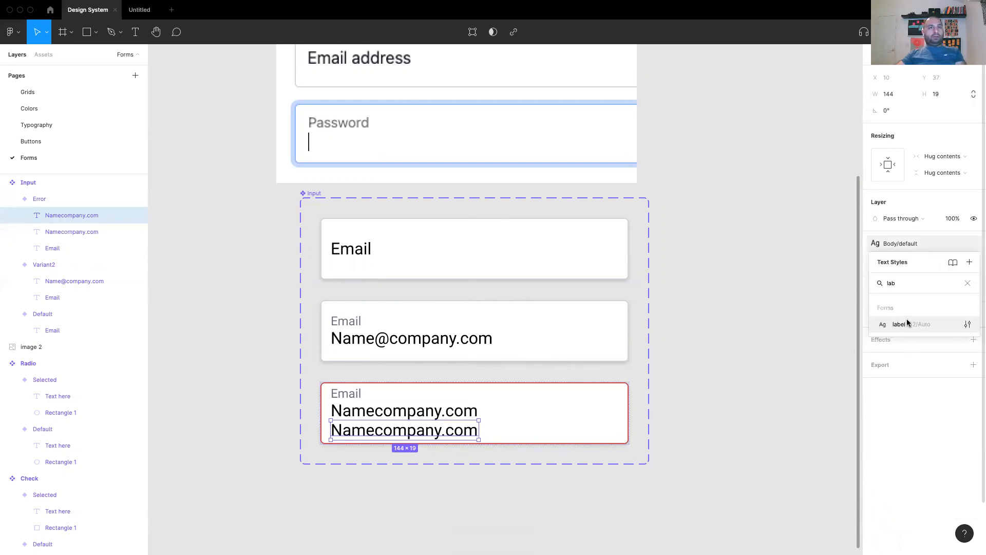
pyautogui.click(907, 322)
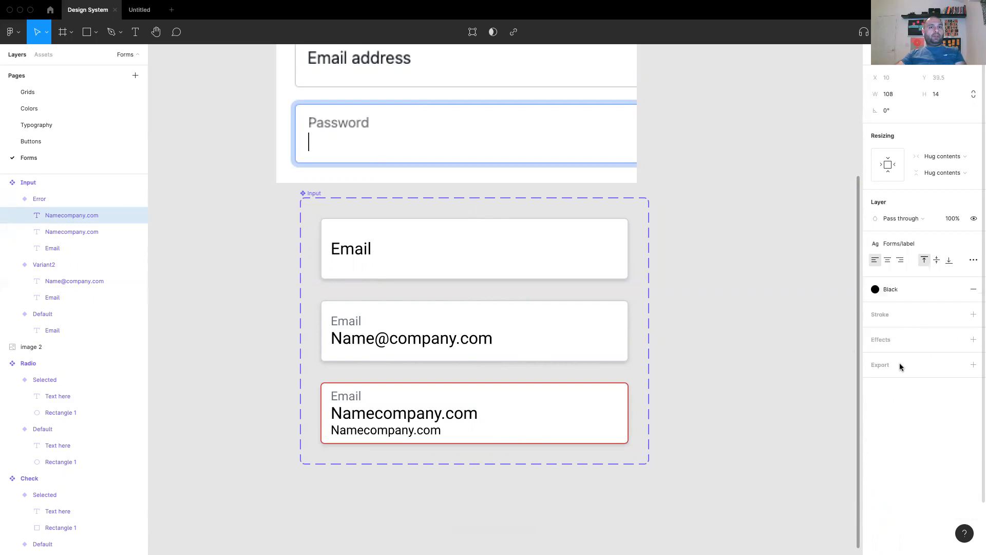
pyautogui.click(883, 291)
pyautogui.write('da')
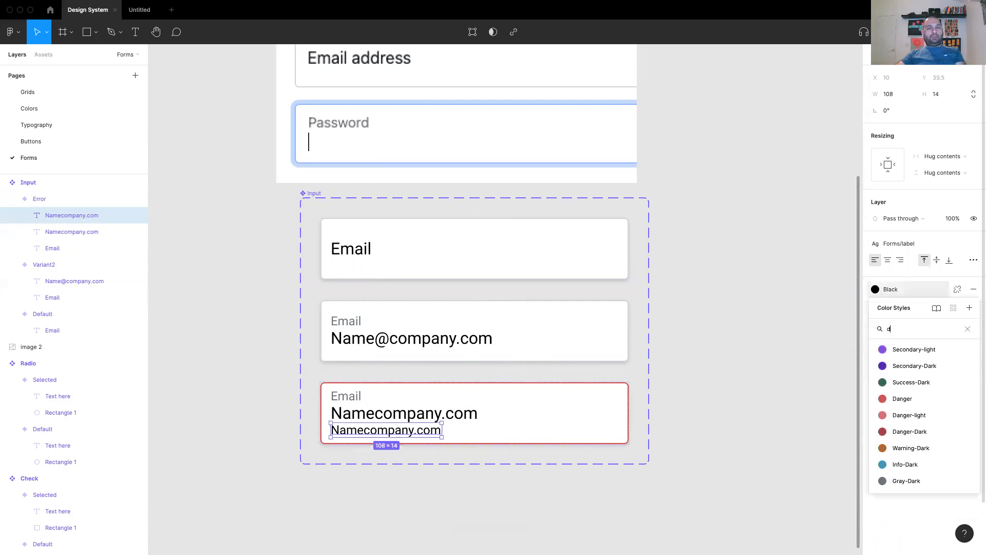
pyautogui.click(902, 398)
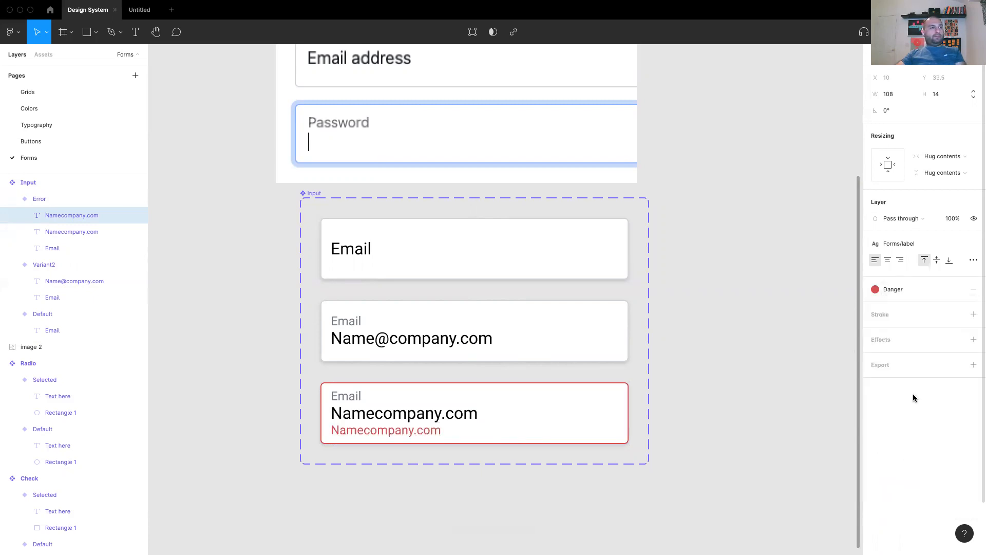
pyautogui.click(886, 289)
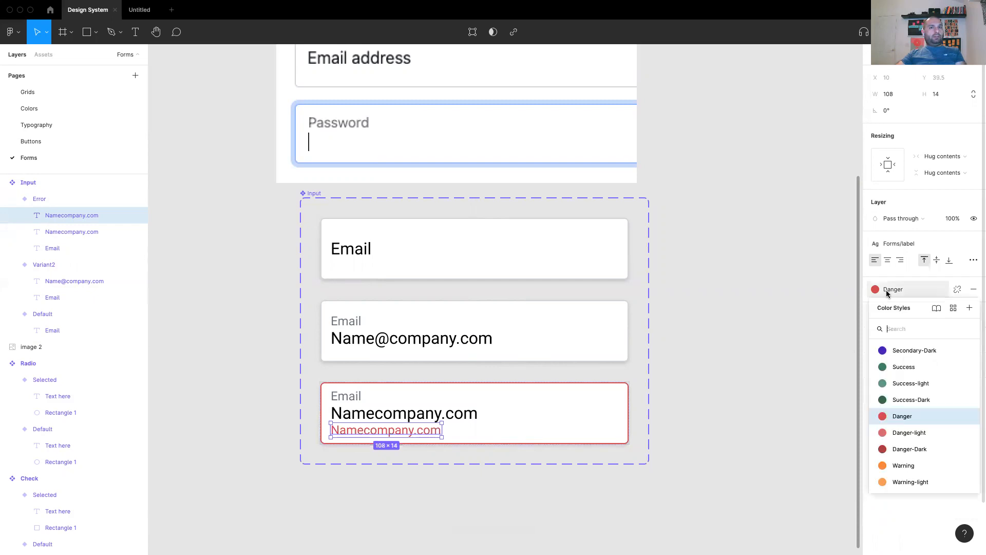
pyautogui.click(714, 416)
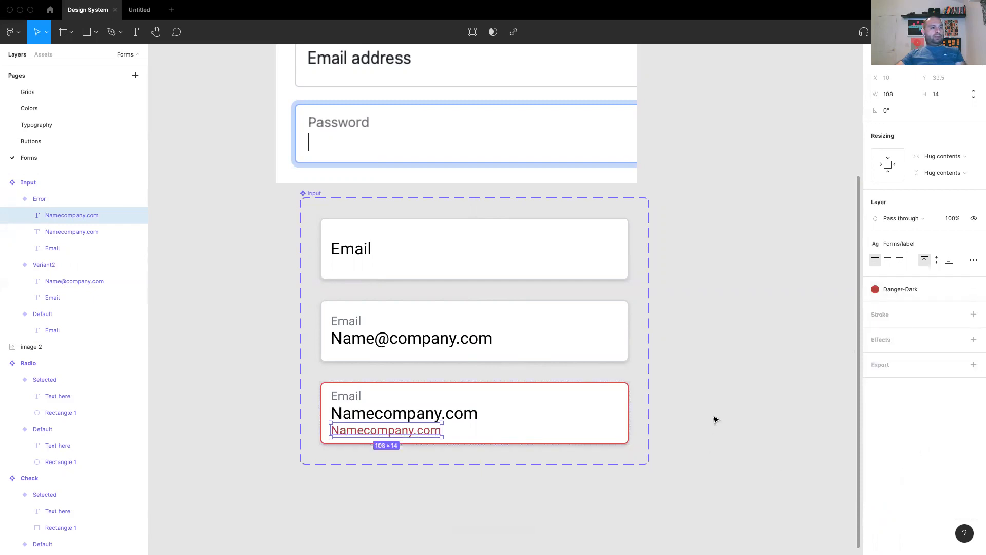
pyautogui.click(740, 408)
# Retype the copied line as 'Error text'.
pyautogui.click(380, 433)
pyautogui.click(380, 433)
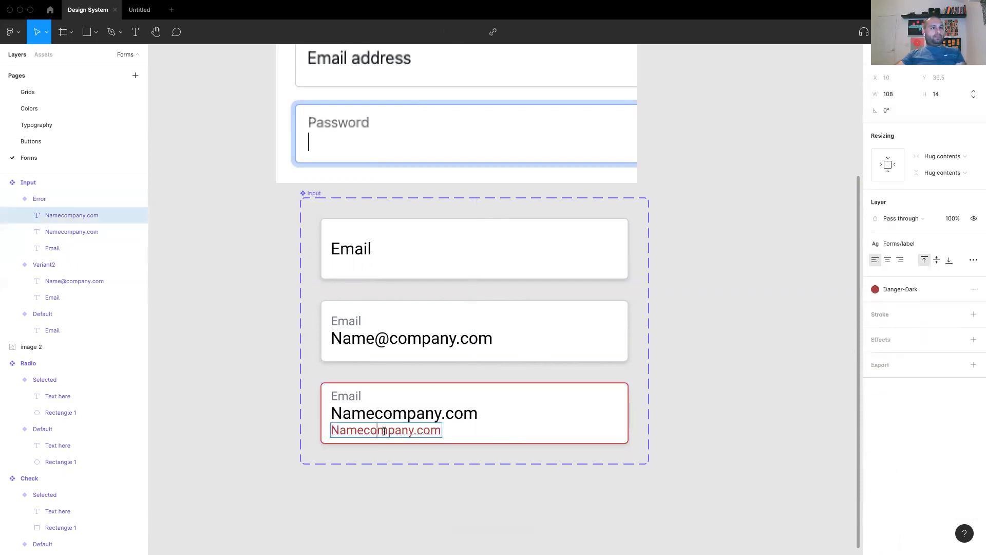
pyautogui.write('Error')
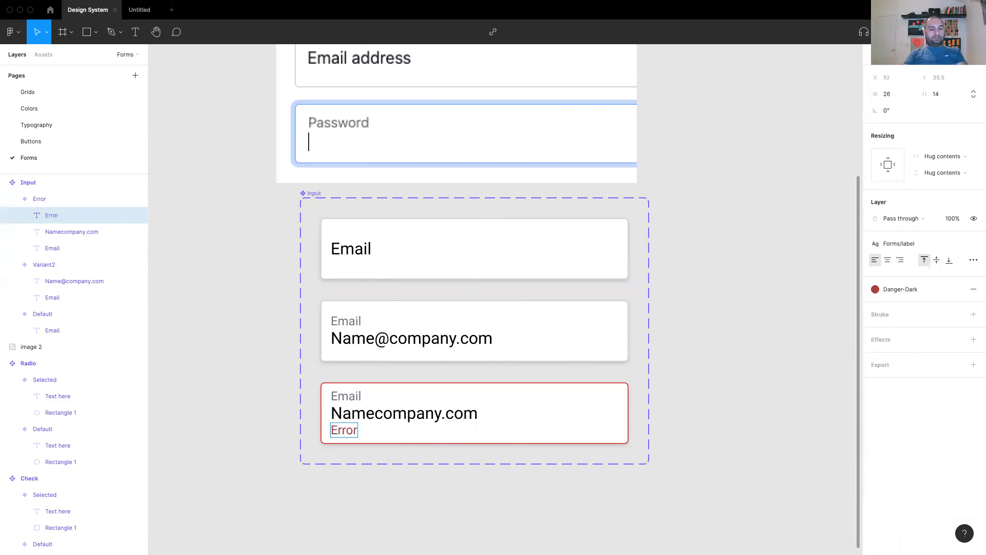
pyautogui.write(' text')
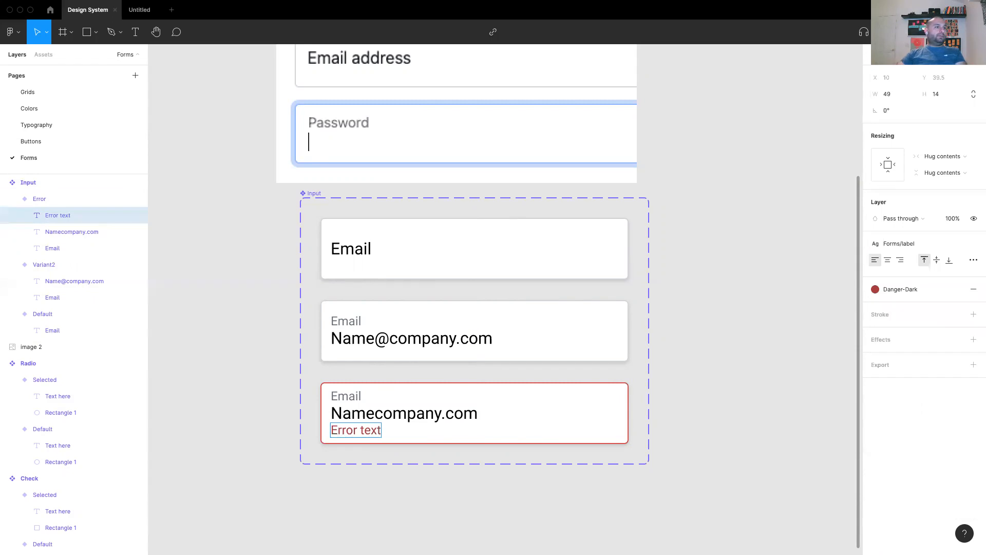
pyautogui.press('Escape')
pyautogui.click(710, 441)
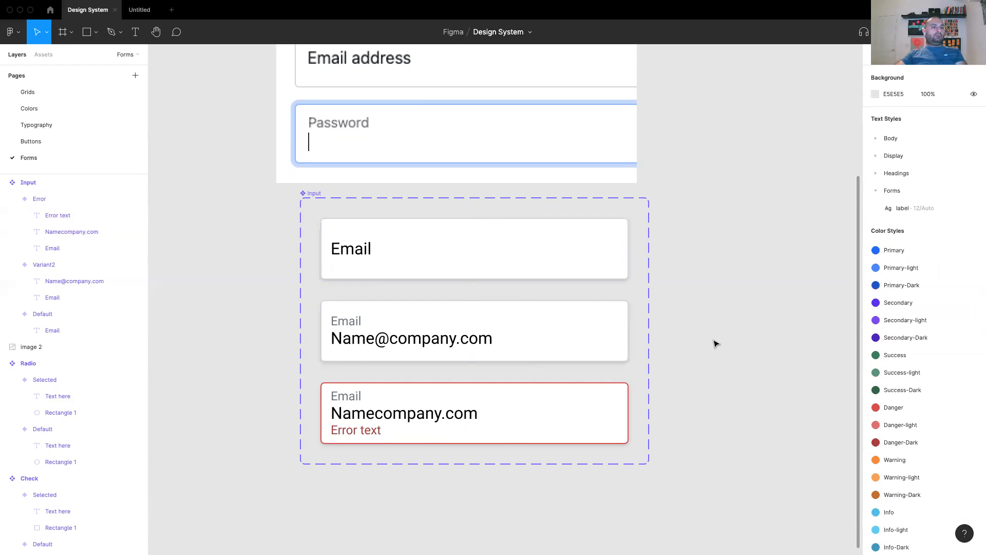
# Recolour the Error text line to Danger and move the Input component set down-left.
pyautogui.doubleClick(369, 429)
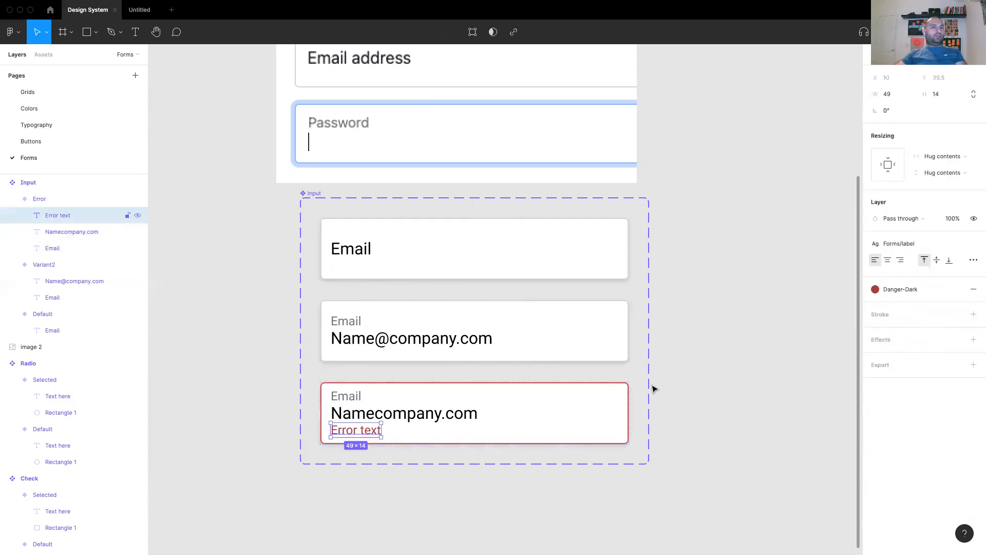
pyautogui.click(904, 290)
pyautogui.click(909, 389)
pyautogui.click(766, 392)
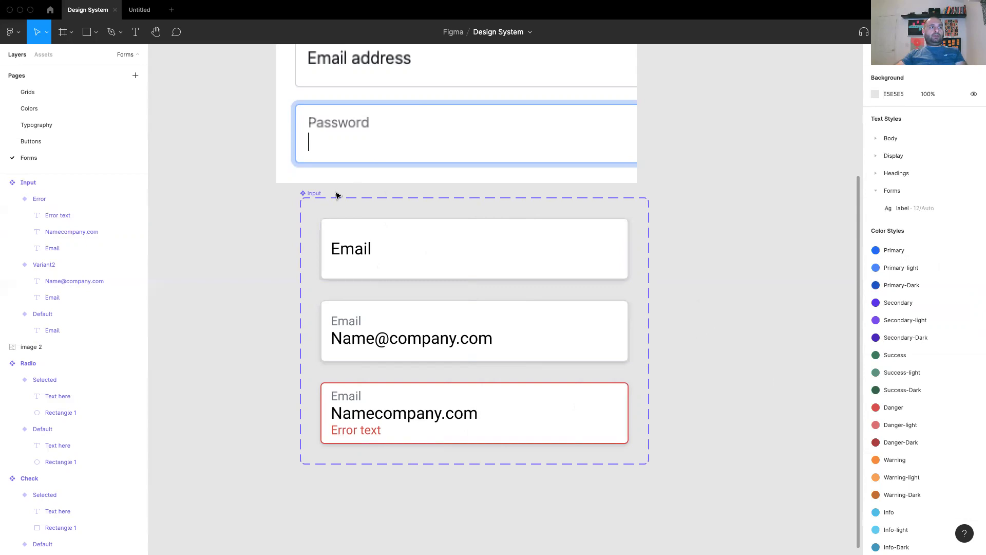
pyautogui.moveTo(316, 200); pyautogui.dragTo(293, 226)
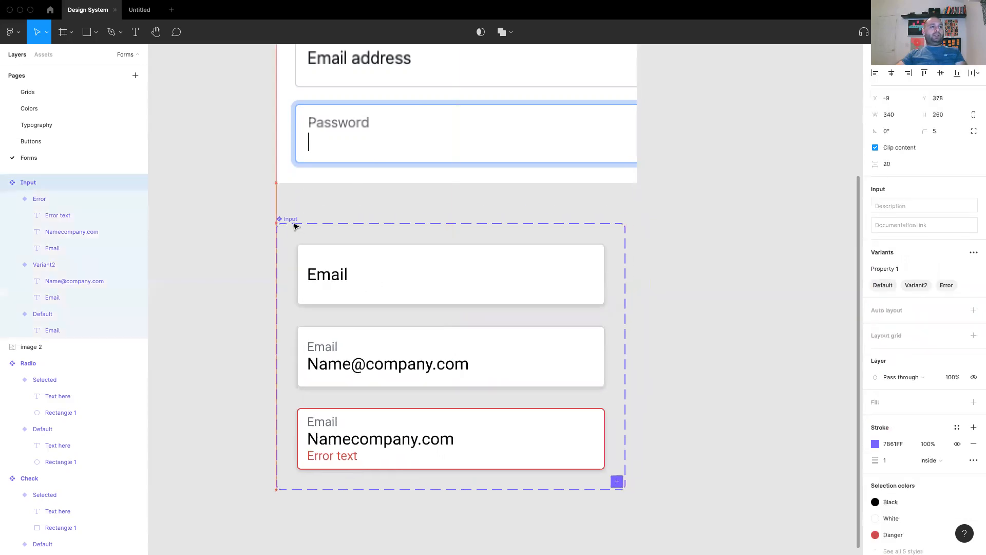
pyautogui.click(694, 230)
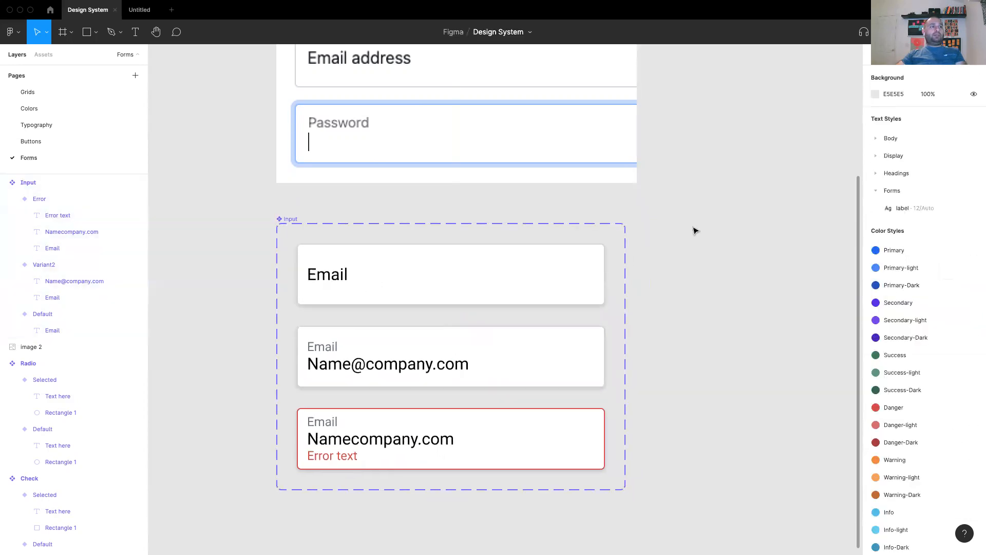